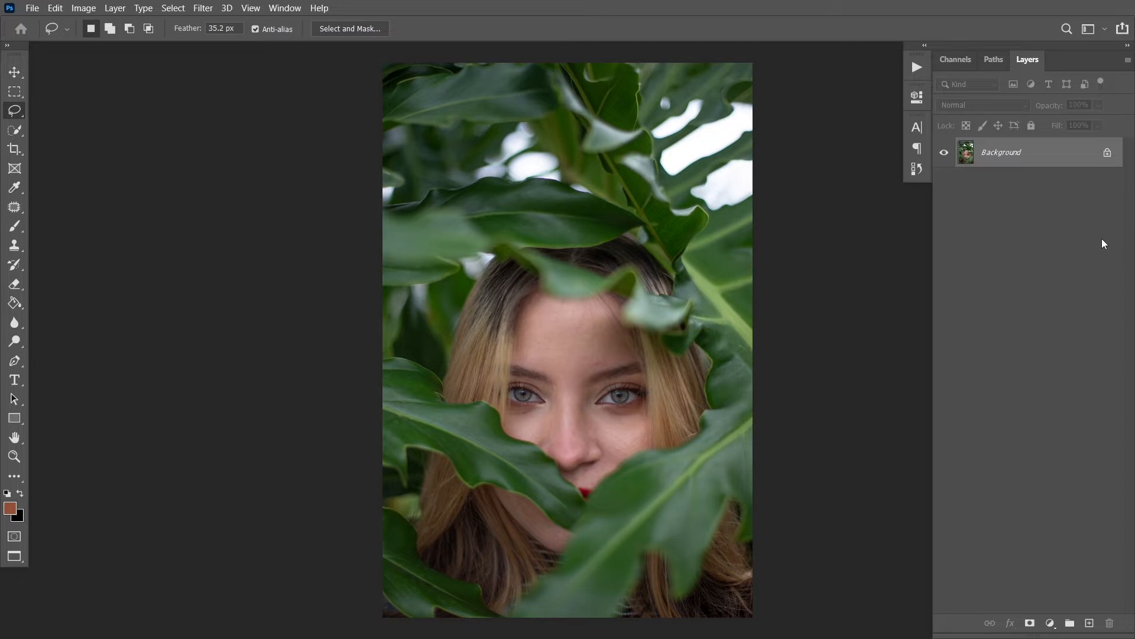
left_click(116, 8)
mouse_move(118, 24)
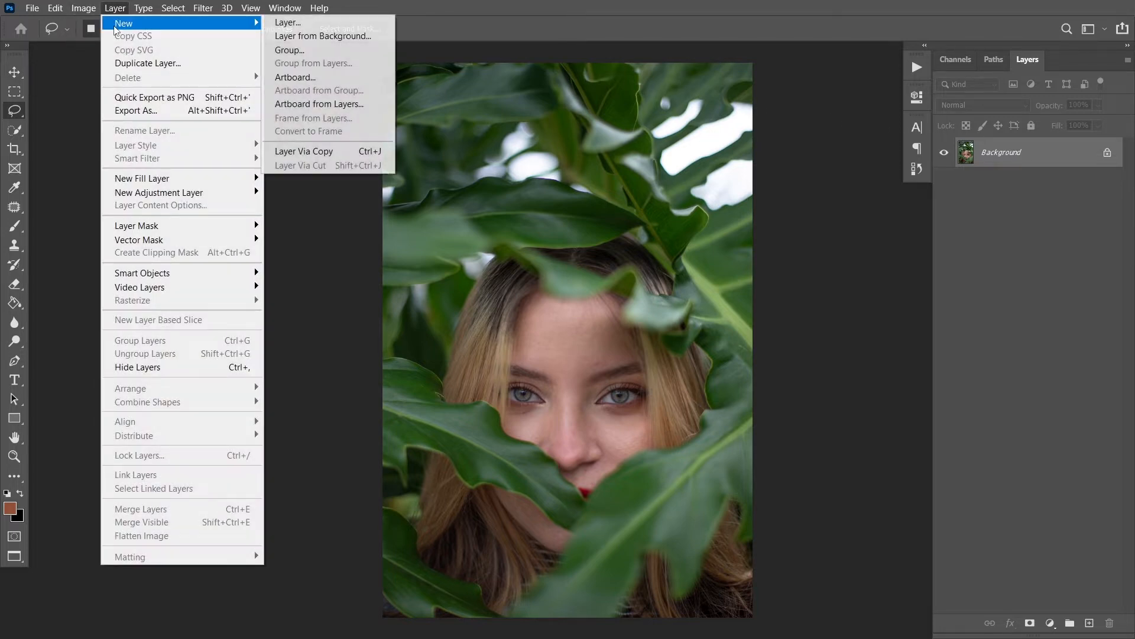
left_click(524, 6)
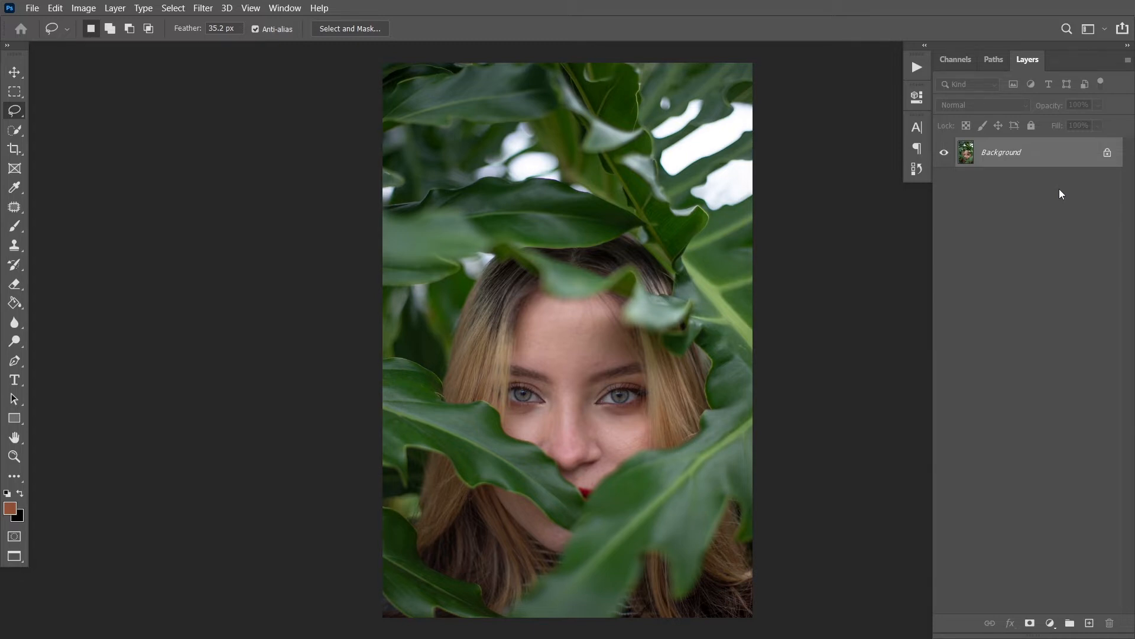
Add a Selective Color adjustment layer above the background photo
left_click(1049, 625)
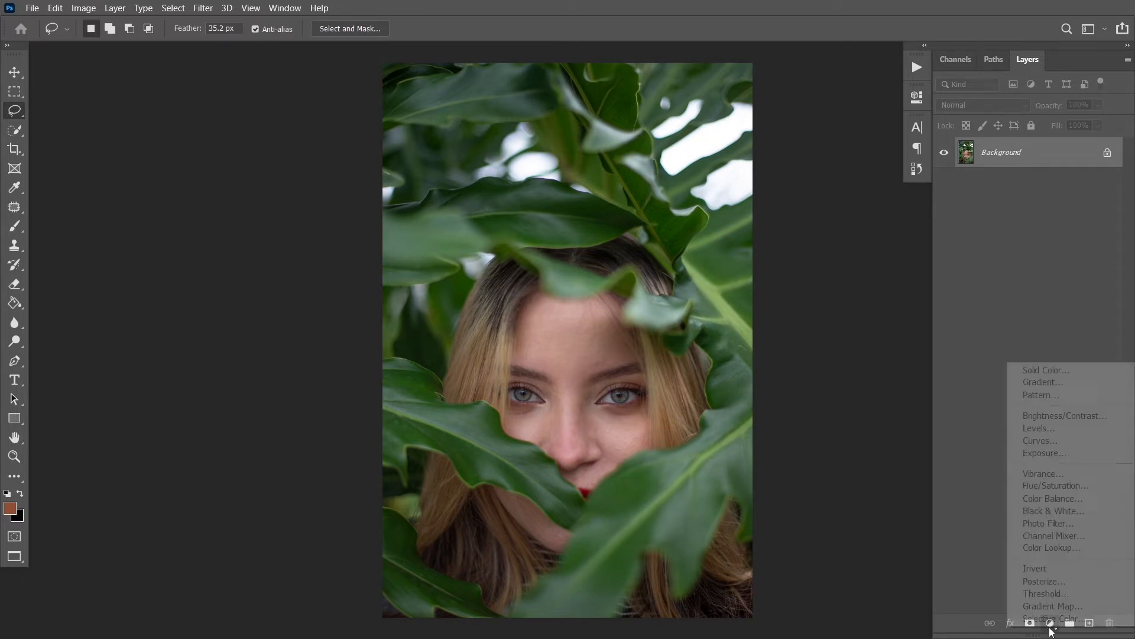
left_click(1049, 626)
left_click(1050, 629)
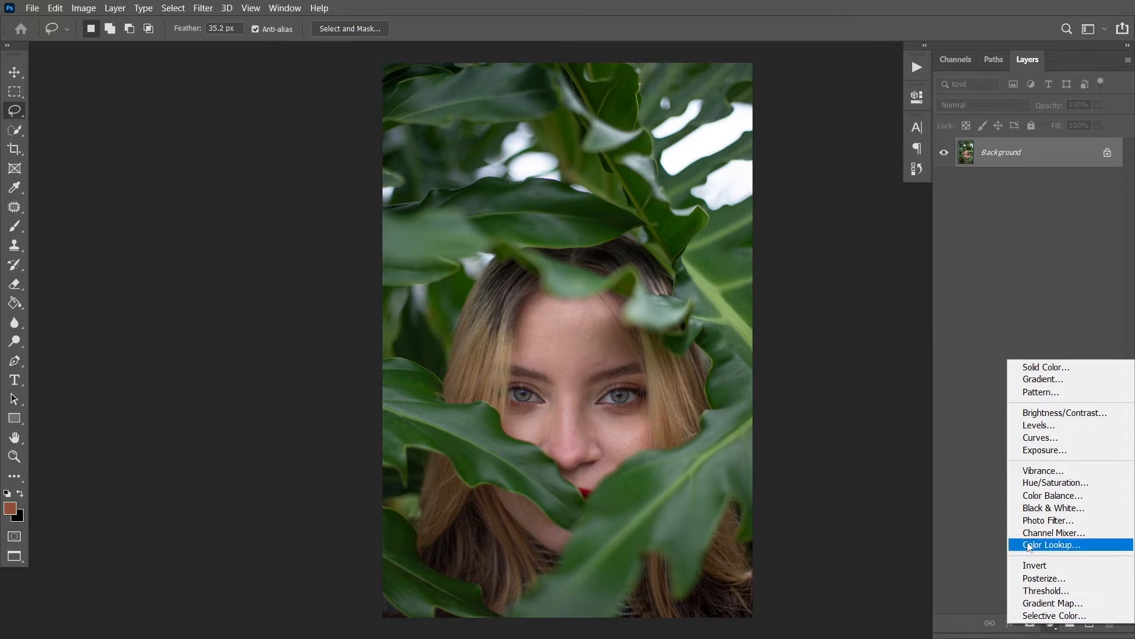
left_click(1036, 615)
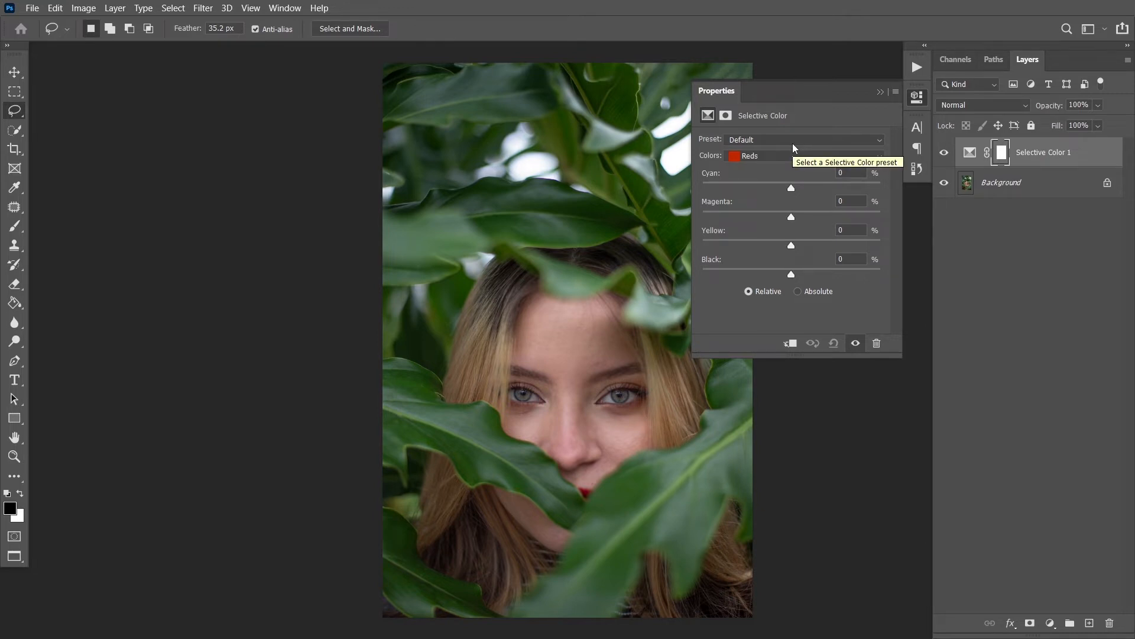
For the Greens range in Selective Color, set Black to +85, lower Yellow to about -58 and adjust Magenta
left_click(741, 159)
left_click(755, 190)
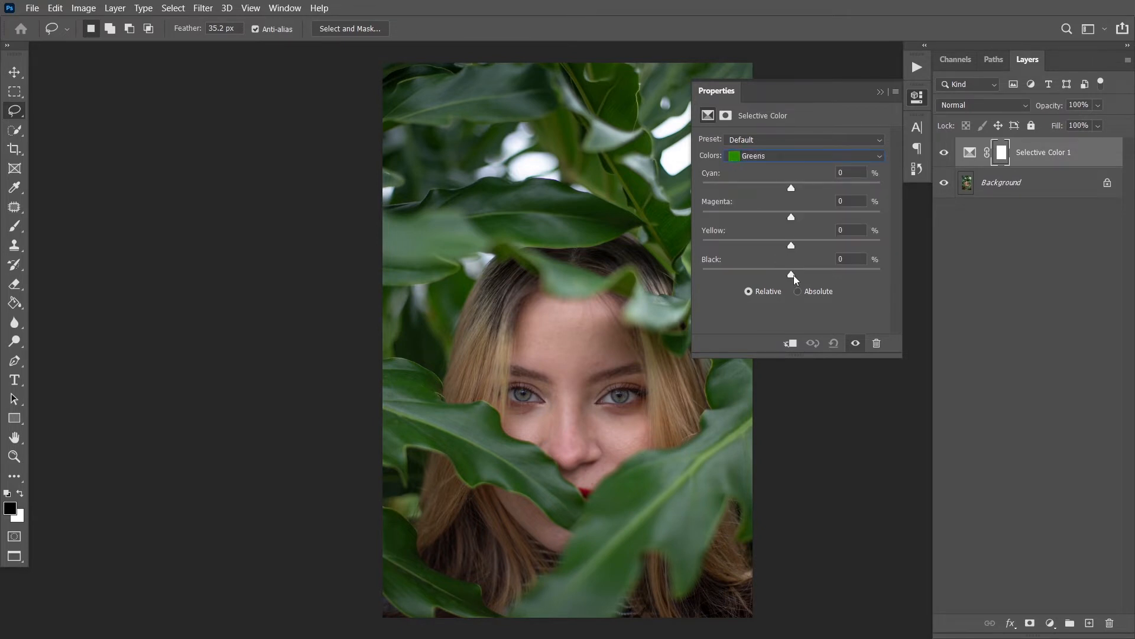
left_click_drag(794, 280, 867, 275)
left_click_drag(791, 246, 726, 246)
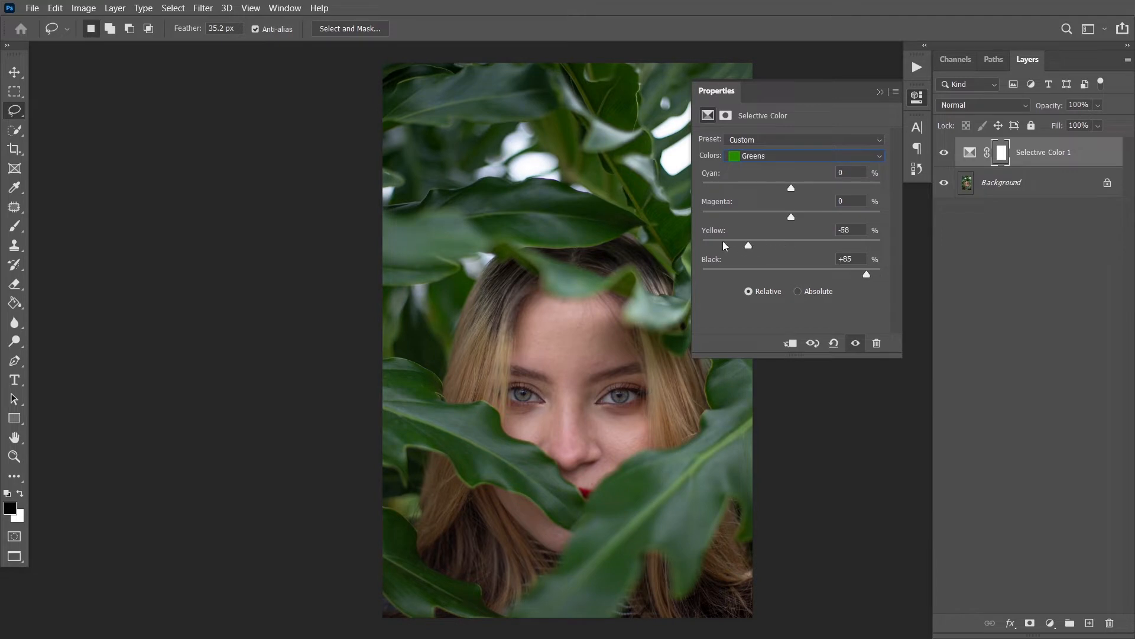
left_click_drag(791, 216, 825, 192)
Adjust the Black and Cyan amounts of a second Selective Color range and compare the photo with the layer hidden and shown
left_click(804, 156)
left_click(793, 251)
left_click_drag(791, 273, 797, 218)
left_click_drag(791, 188, 798, 189)
left_click(880, 92)
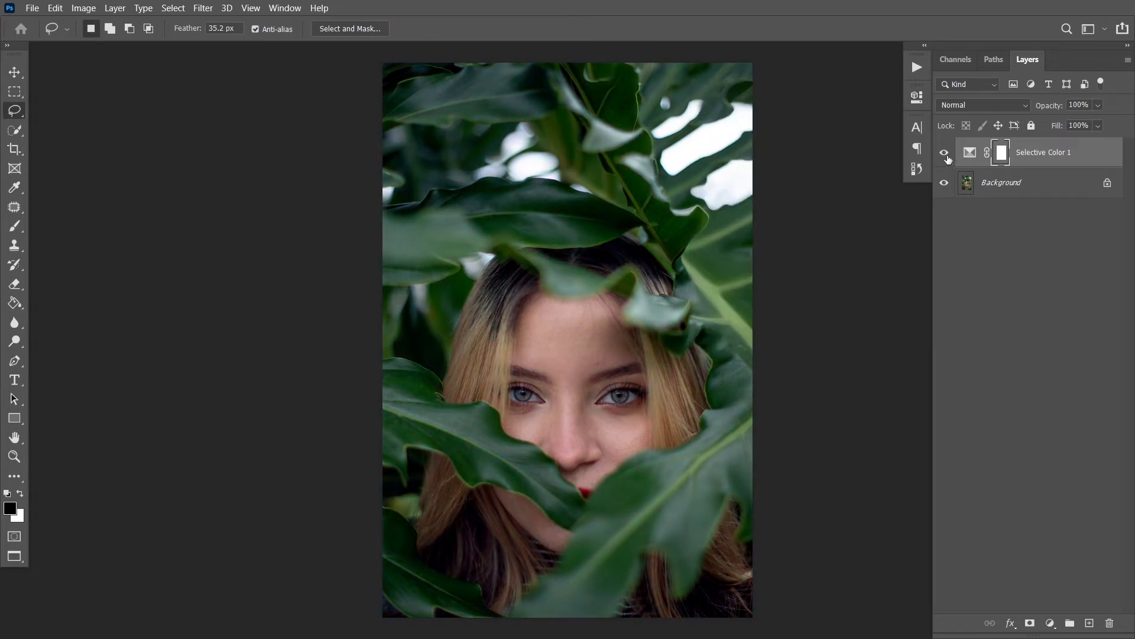
left_click(945, 155)
left_click(945, 155)
left_click(945, 155)
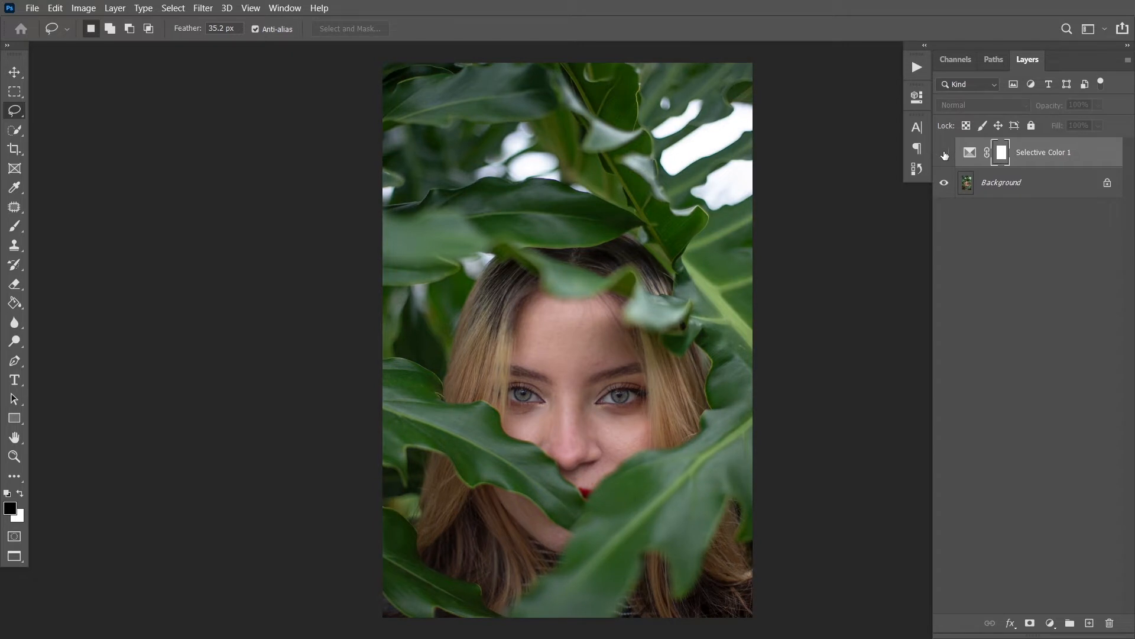
left_click(945, 155)
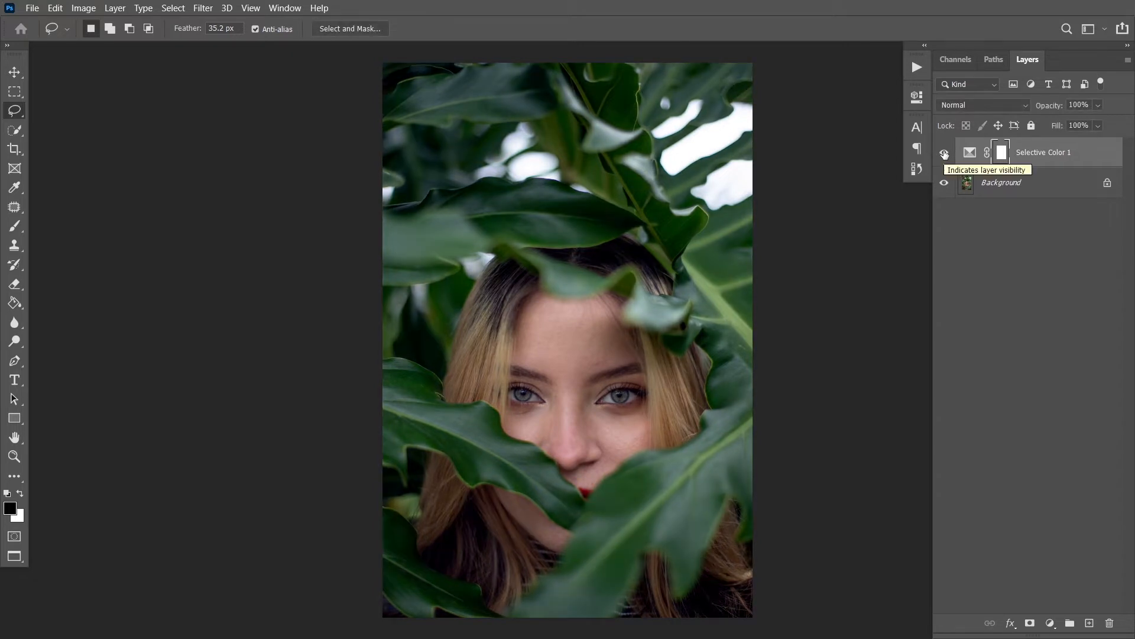
Add a Black & White adjustment layer above Selective Color and set its blend mode to Luminosity
left_click(1051, 624)
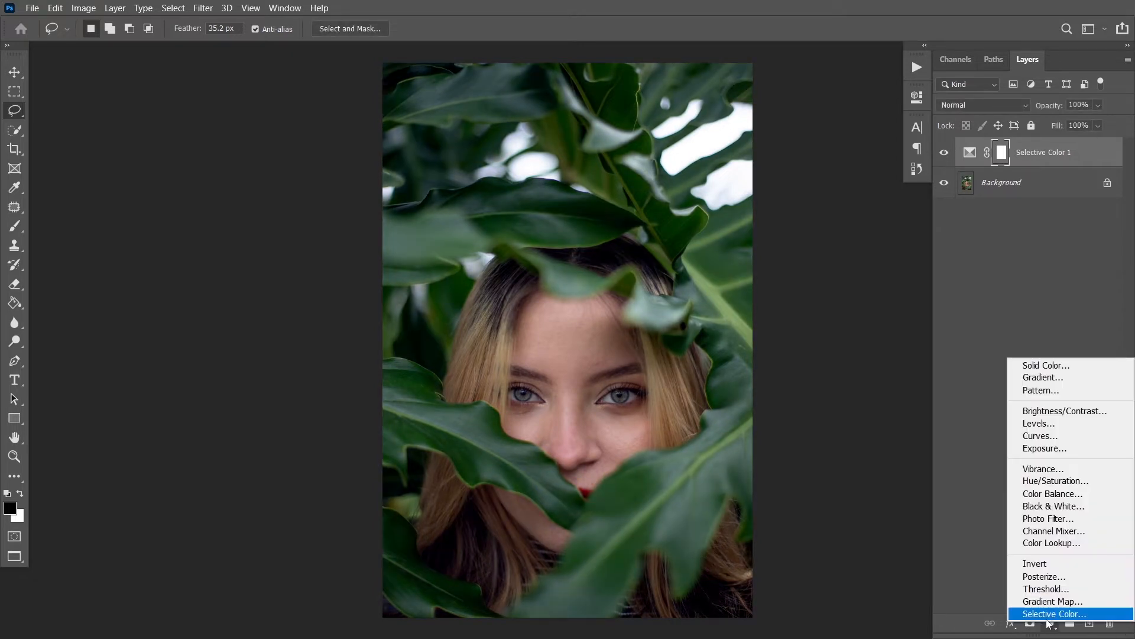
left_click(1044, 508)
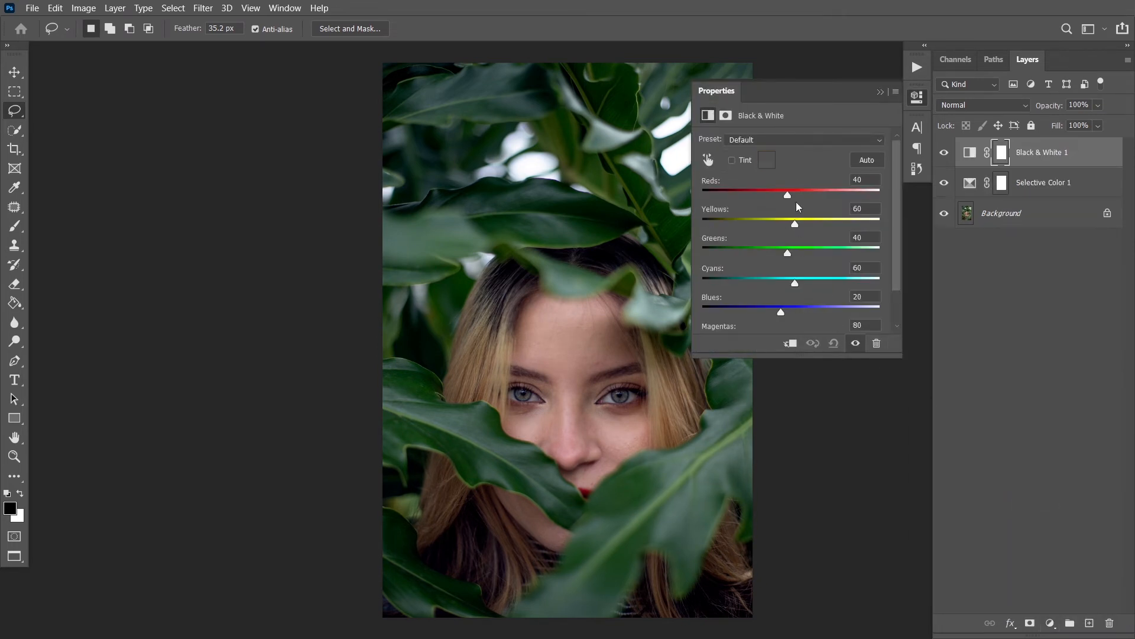
left_click(881, 91)
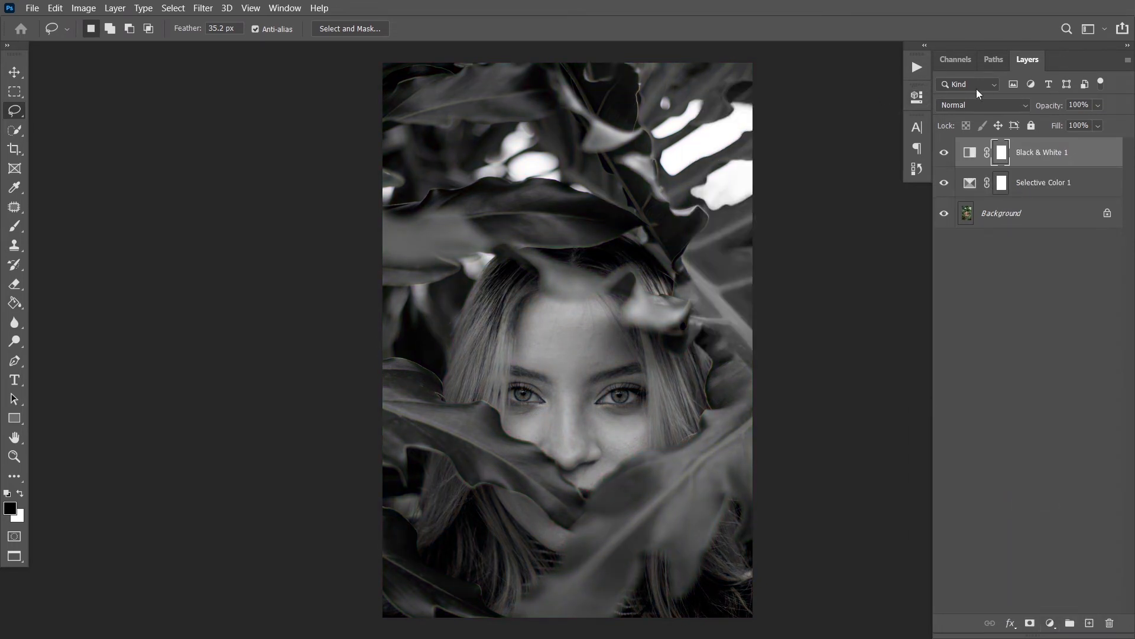
left_click(981, 104)
left_click(964, 465)
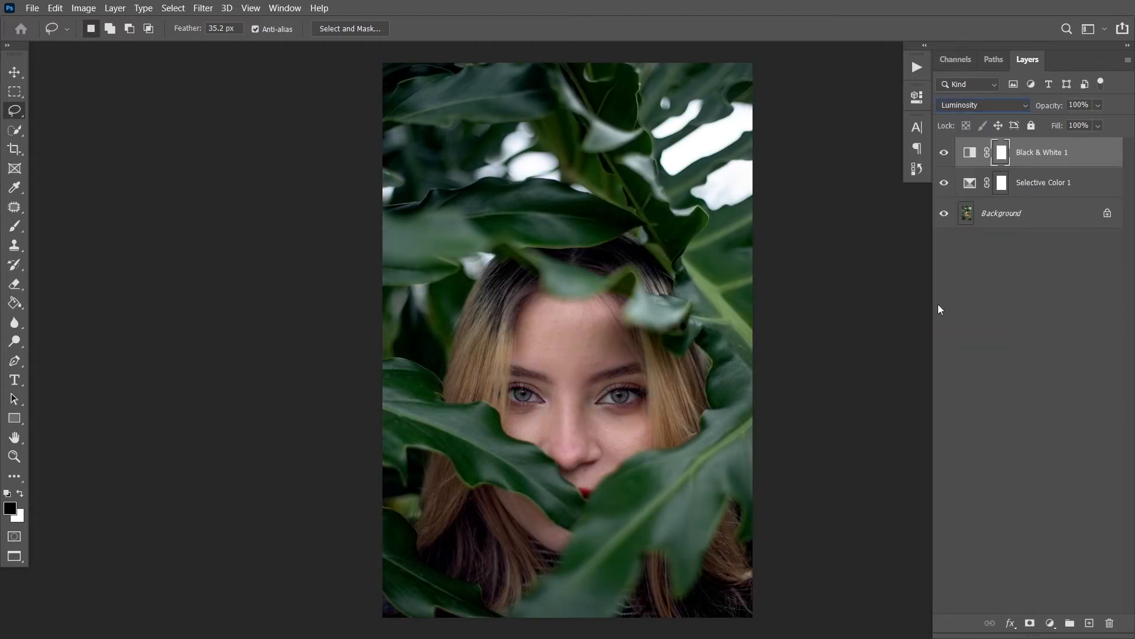
In the Luminosity Black & White layer, set Reds to about 67 and Yellows to about 83, and lower Greens to darken the leaves
double_click(971, 154)
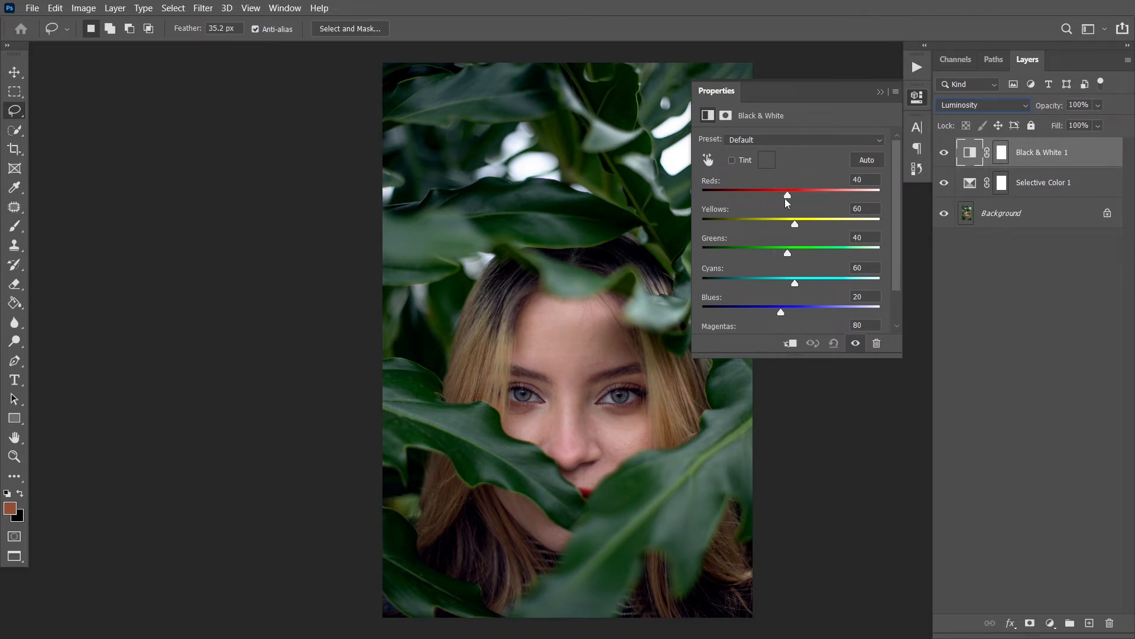
left_click_drag(786, 199, 771, 254)
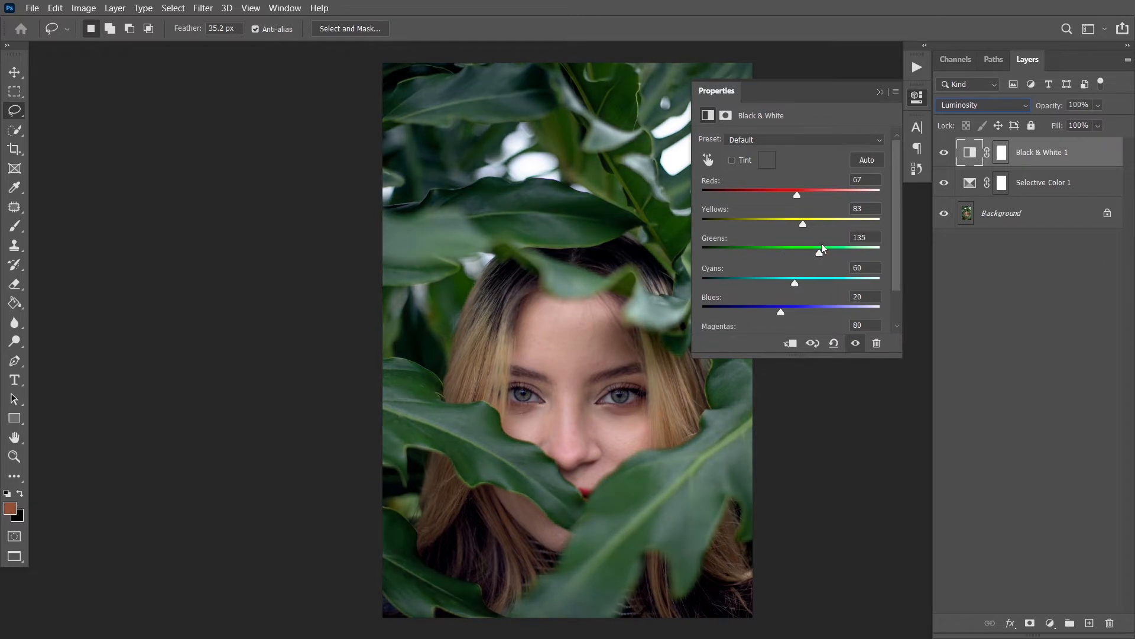
left_click(880, 92)
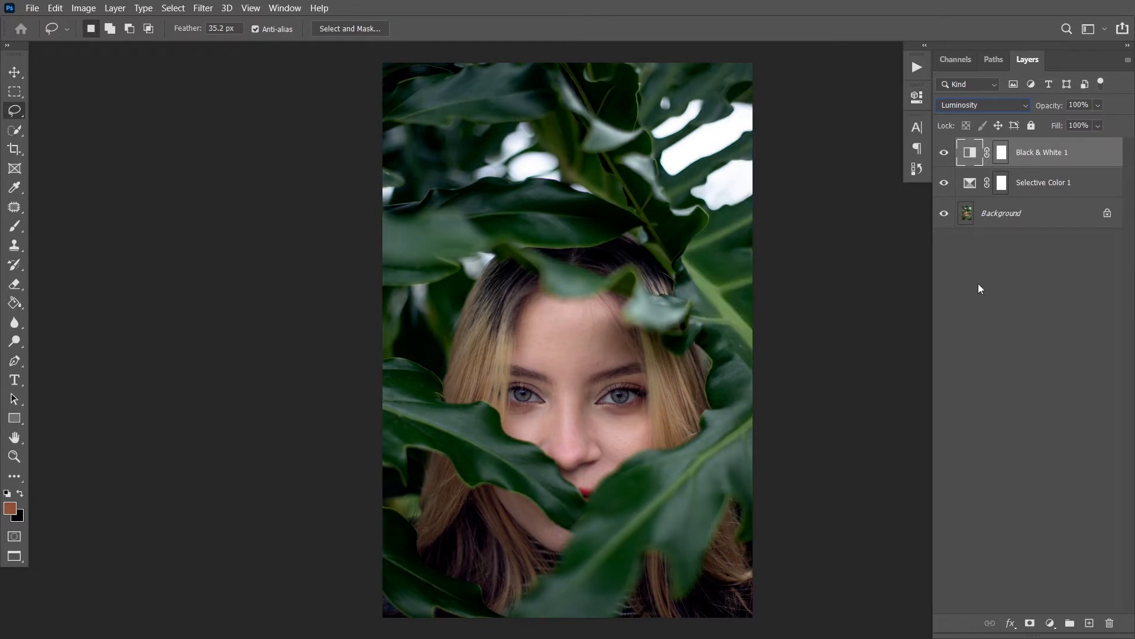
Add a second Black & White adjustment layer on top and set its blend mode to Soft Light
left_click(1050, 623)
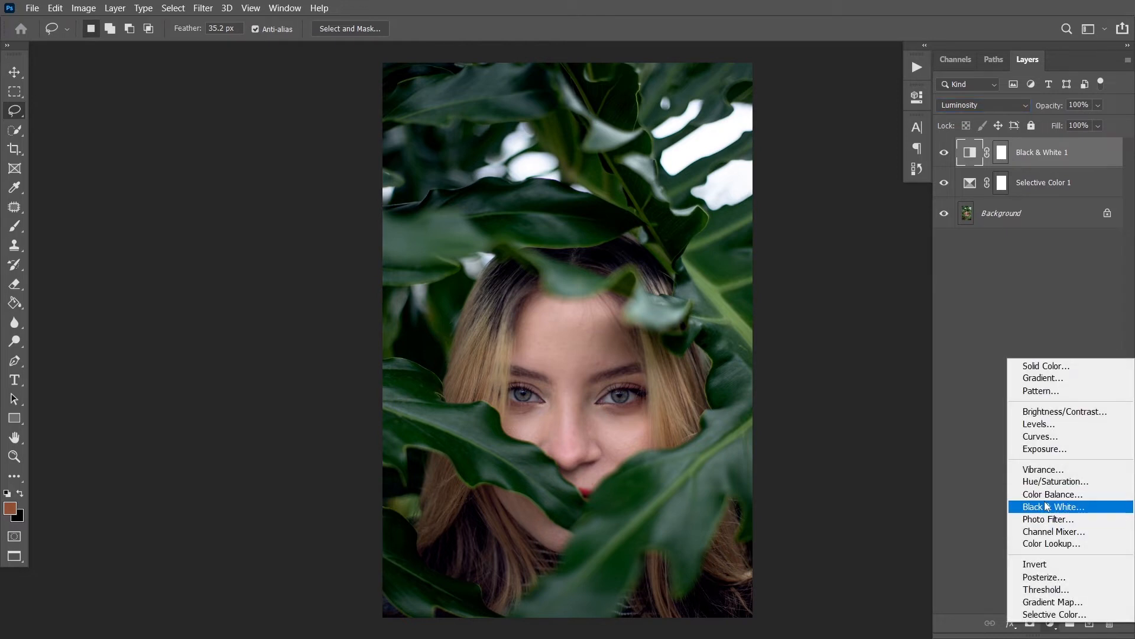
left_click(1046, 509)
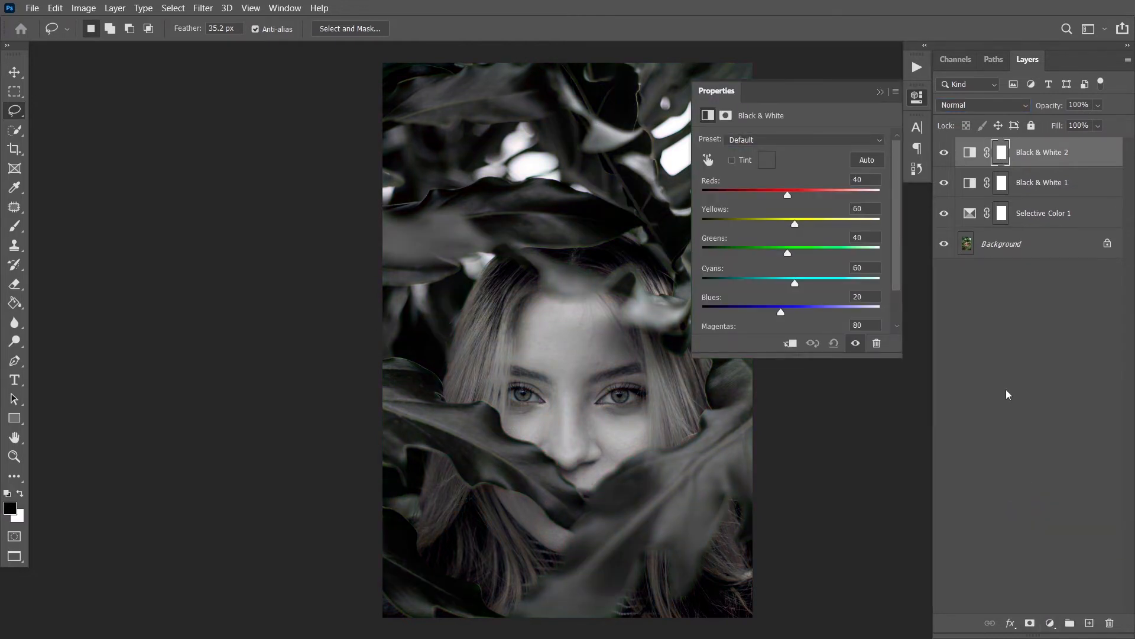
left_click(970, 105)
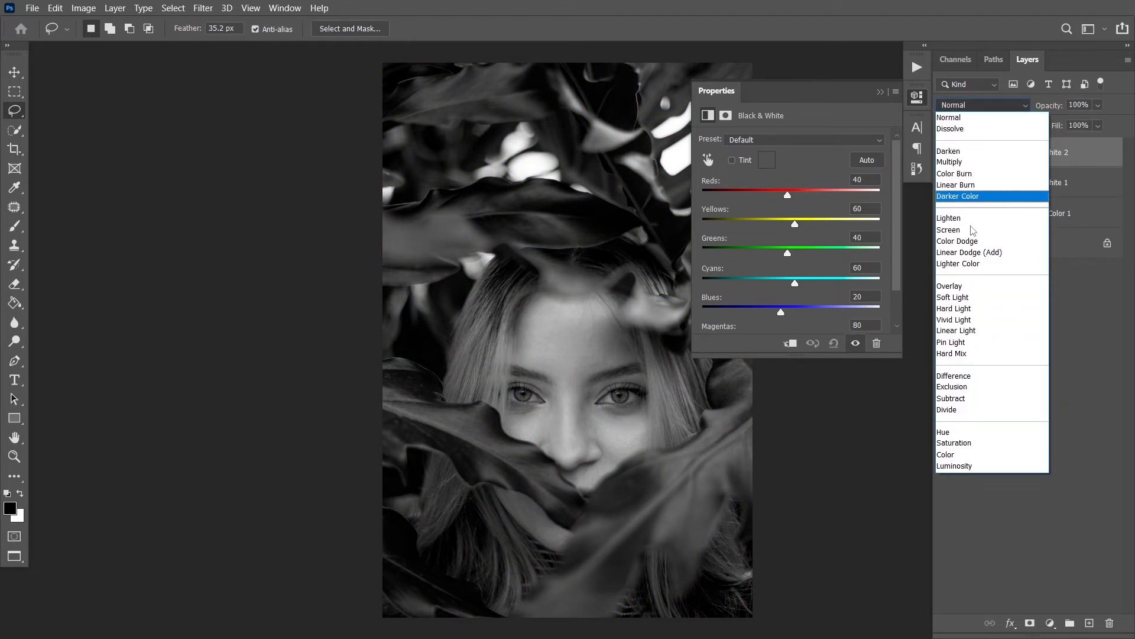
left_click(961, 297)
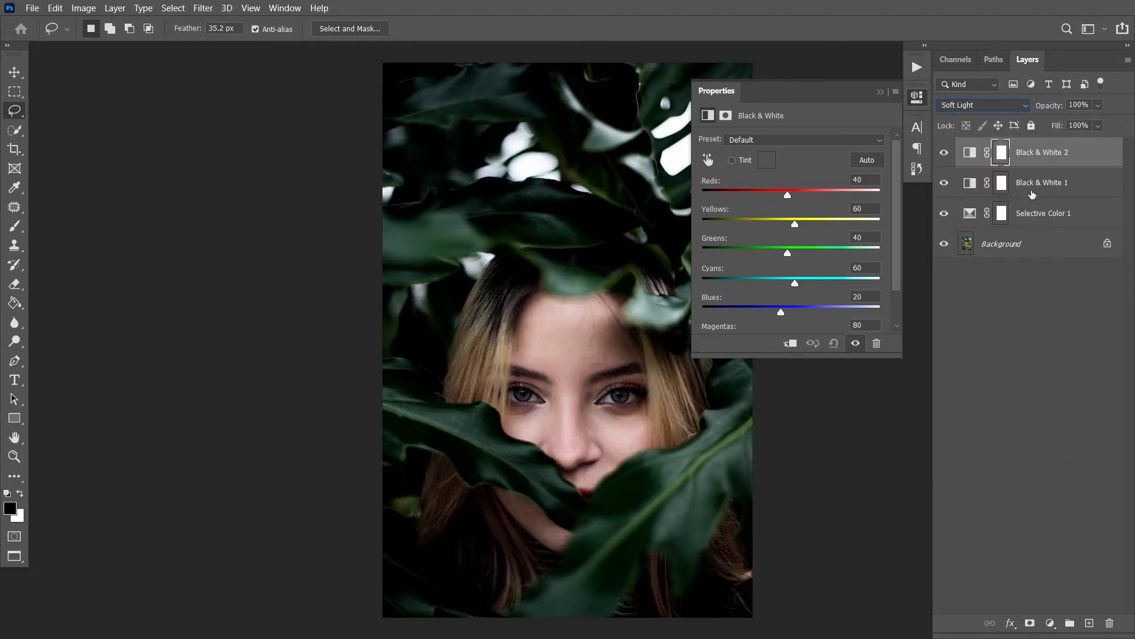
Lower the Soft Light Black & White layer's opacity to 9% and compare the photo with and without it
left_click(1098, 105)
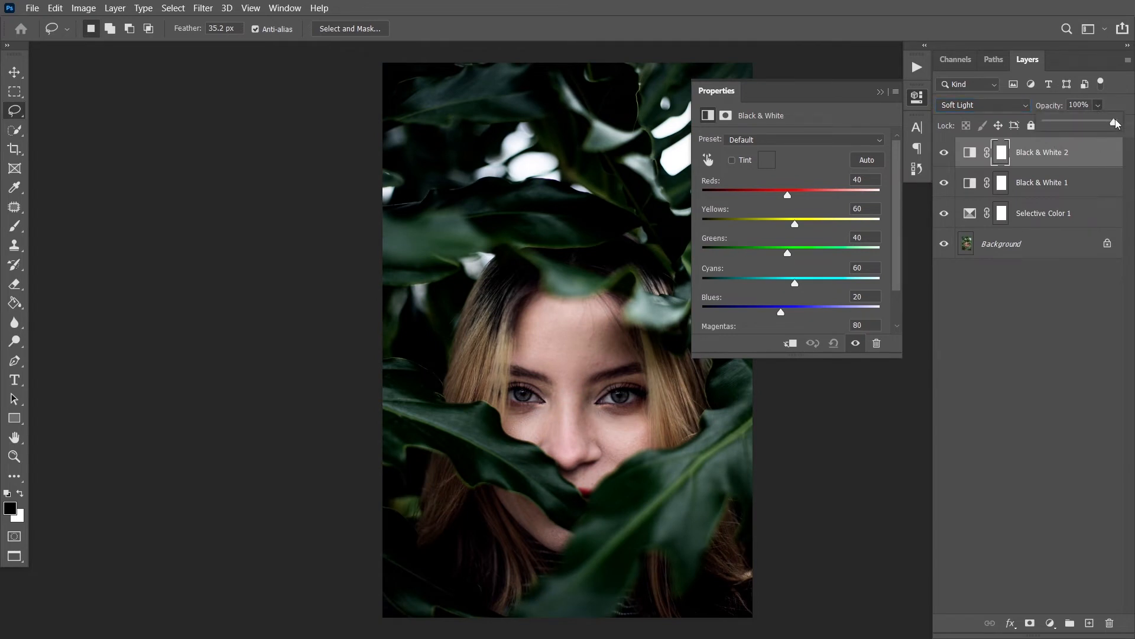
left_click_drag(1116, 121, 1063, 126)
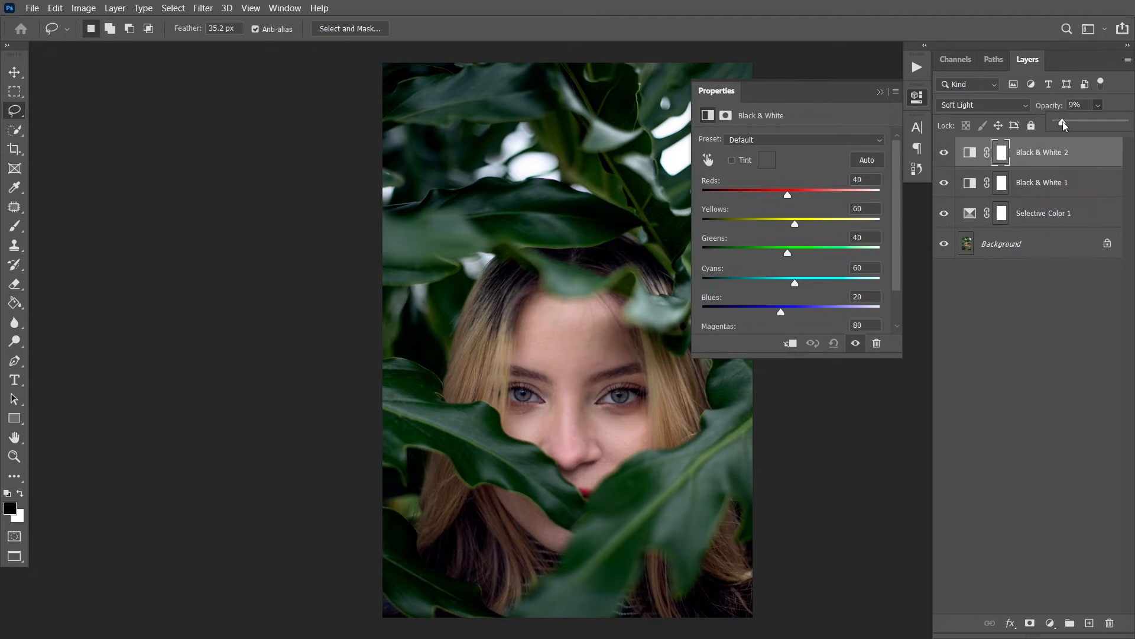
left_click(946, 156)
left_click(946, 156)
left_click(883, 91)
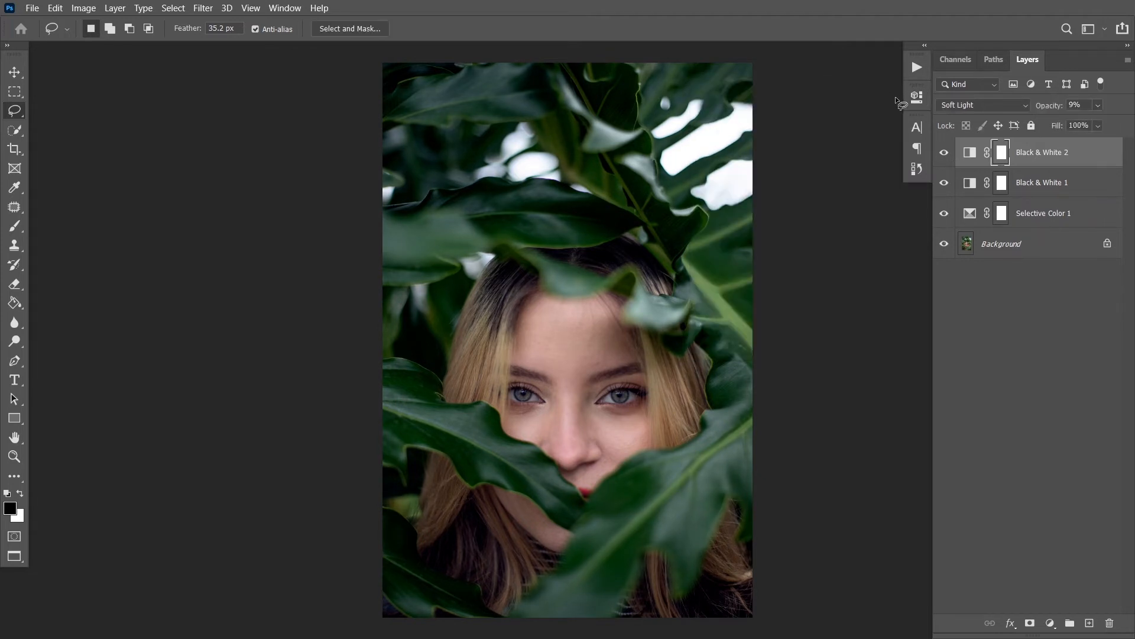
Add a Brightness/Contrast adjustment layer with Brightness at about 18 and compare the full edit with the original photo
left_click(1050, 624)
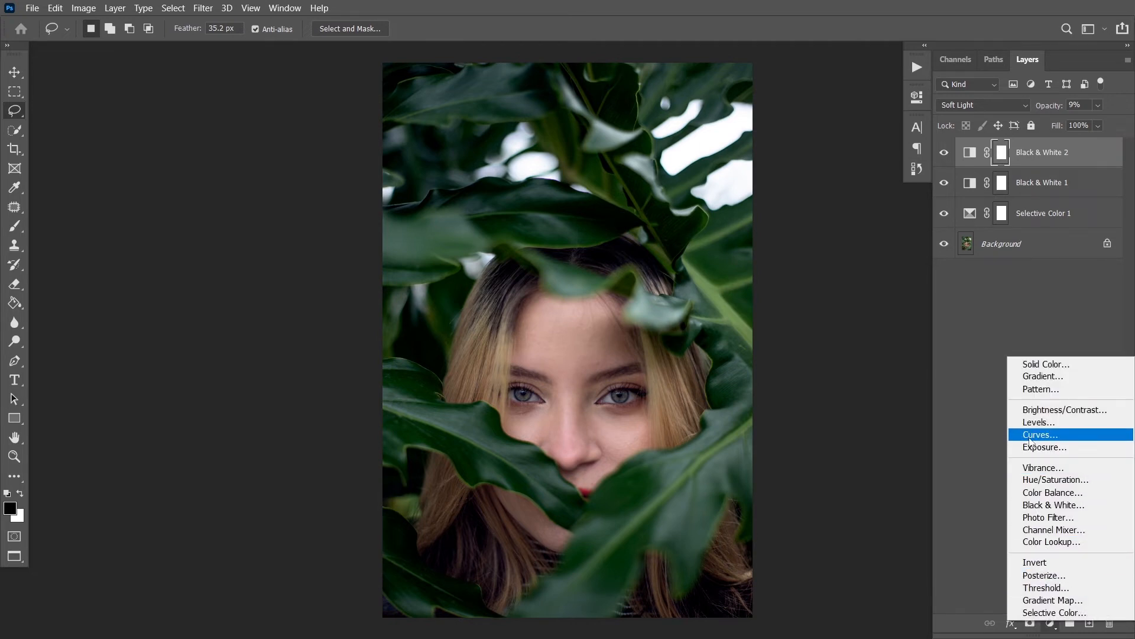
left_click(1033, 410)
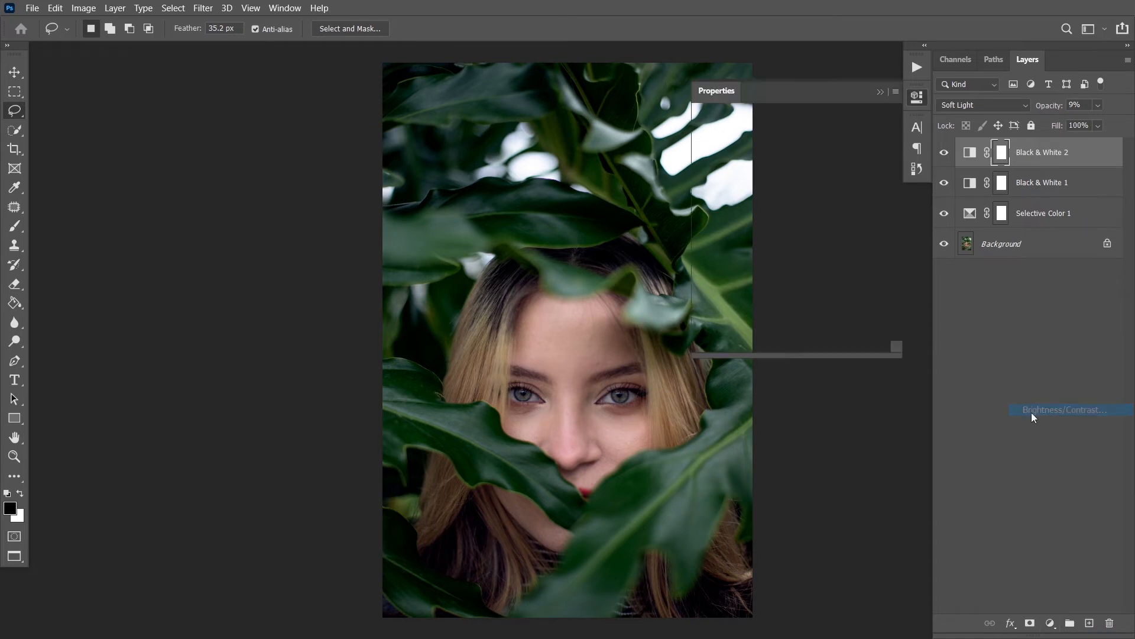
left_click_drag(793, 182, 800, 182)
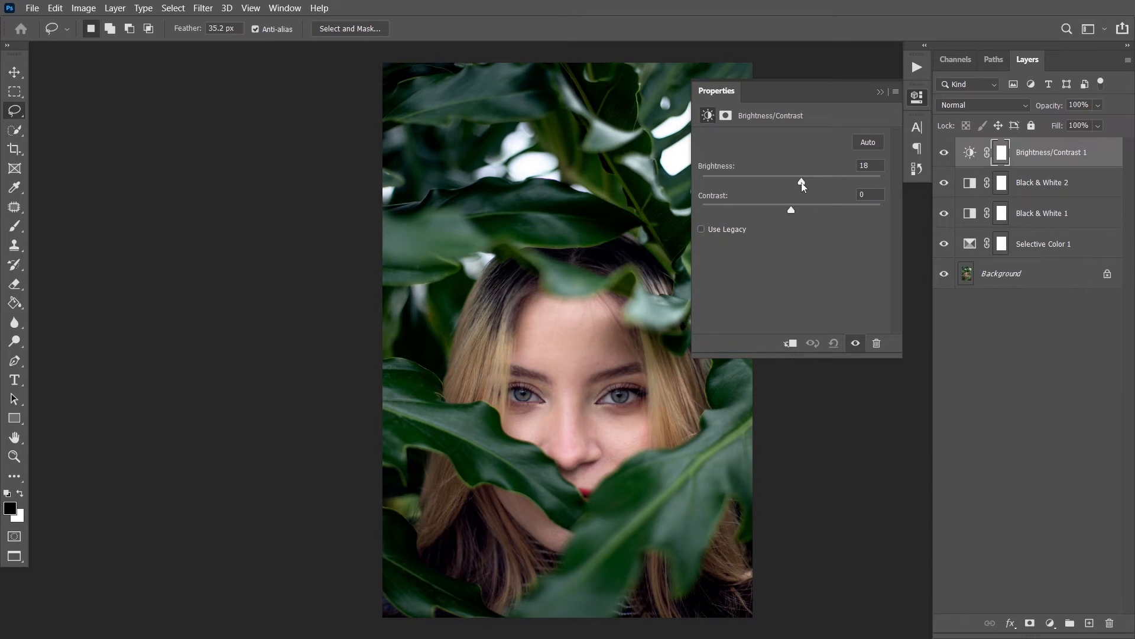
left_click(880, 92)
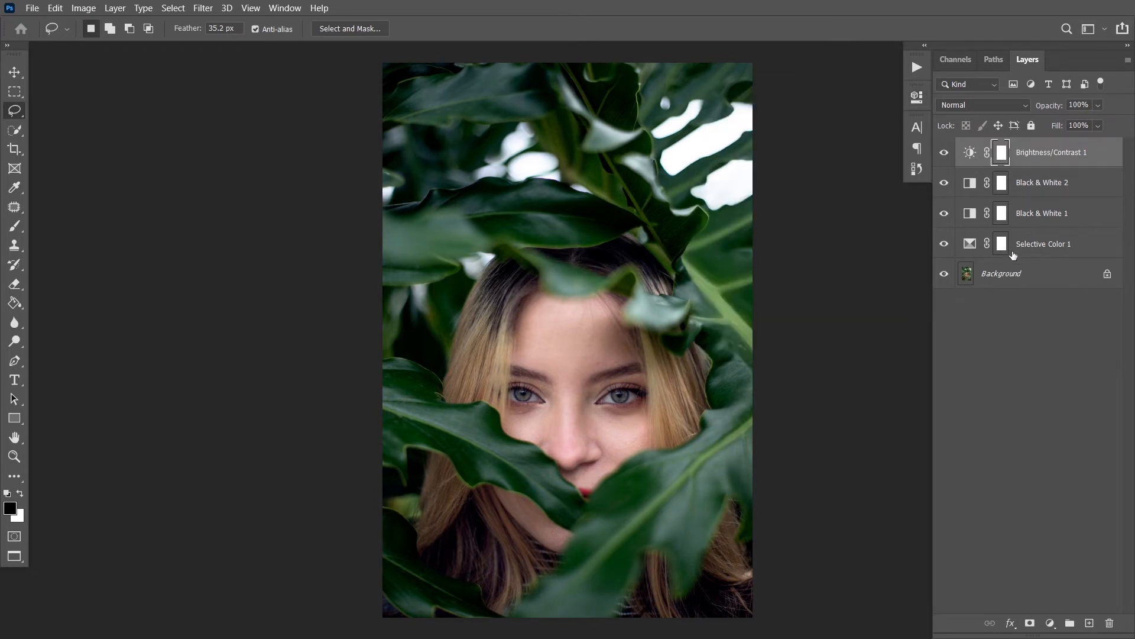
left_click(944, 275, "alt")
left_click(944, 275, "alt")
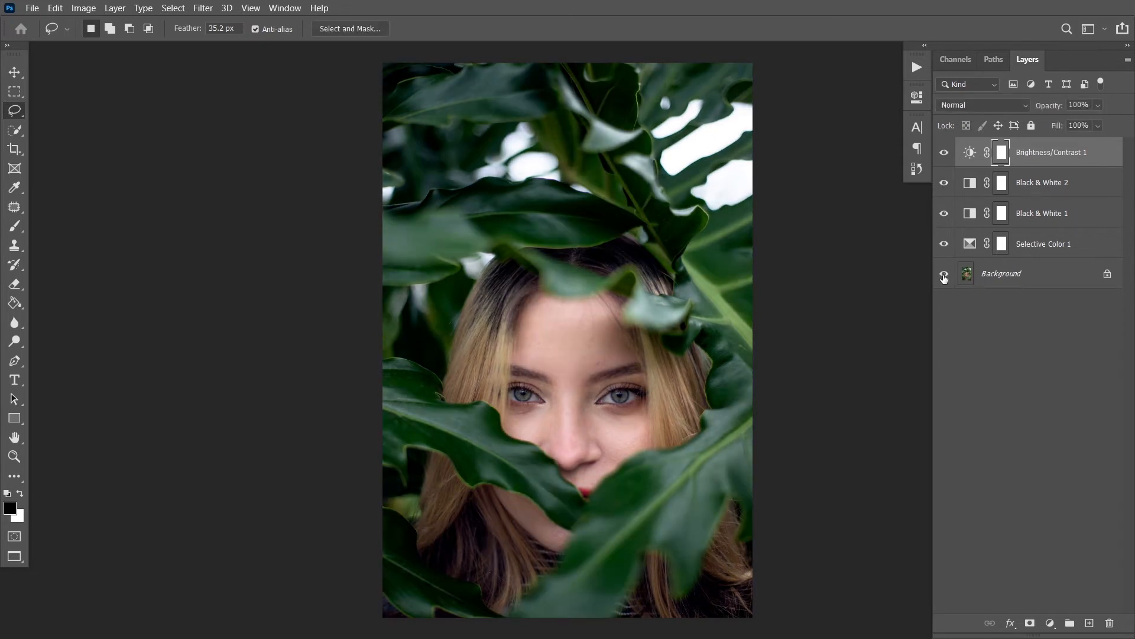
left_click(944, 275, "alt")
left_click(944, 275, "alt")
Export the color grade as a CUBE color lookup table with the description "green target" and Medium quality at 32 grid points
left_click(32, 8)
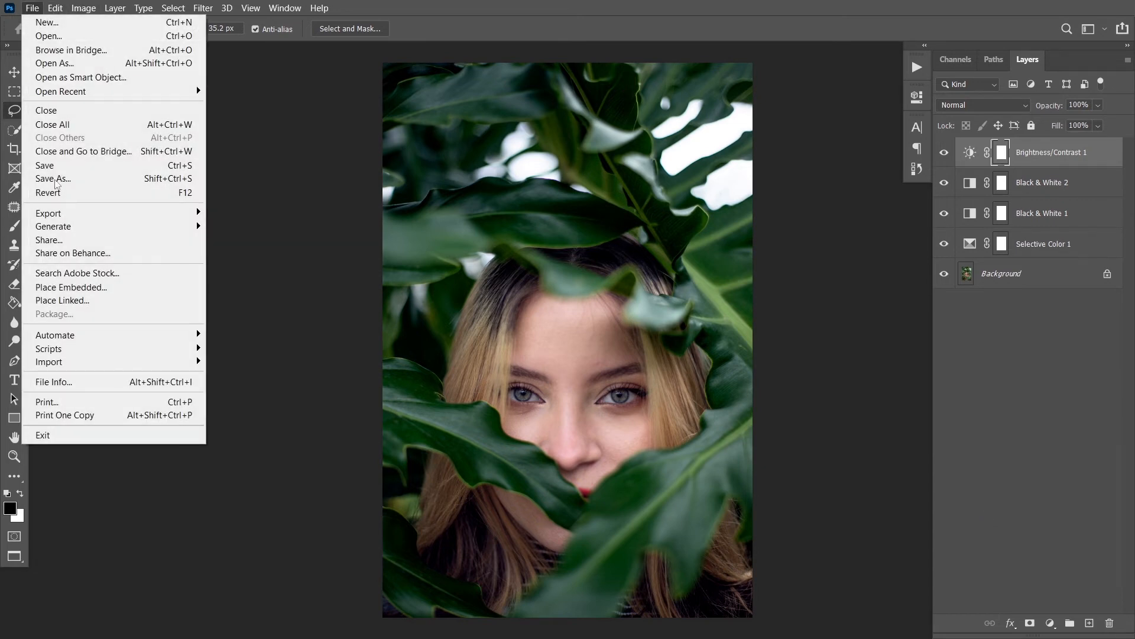
mouse_move(86, 213)
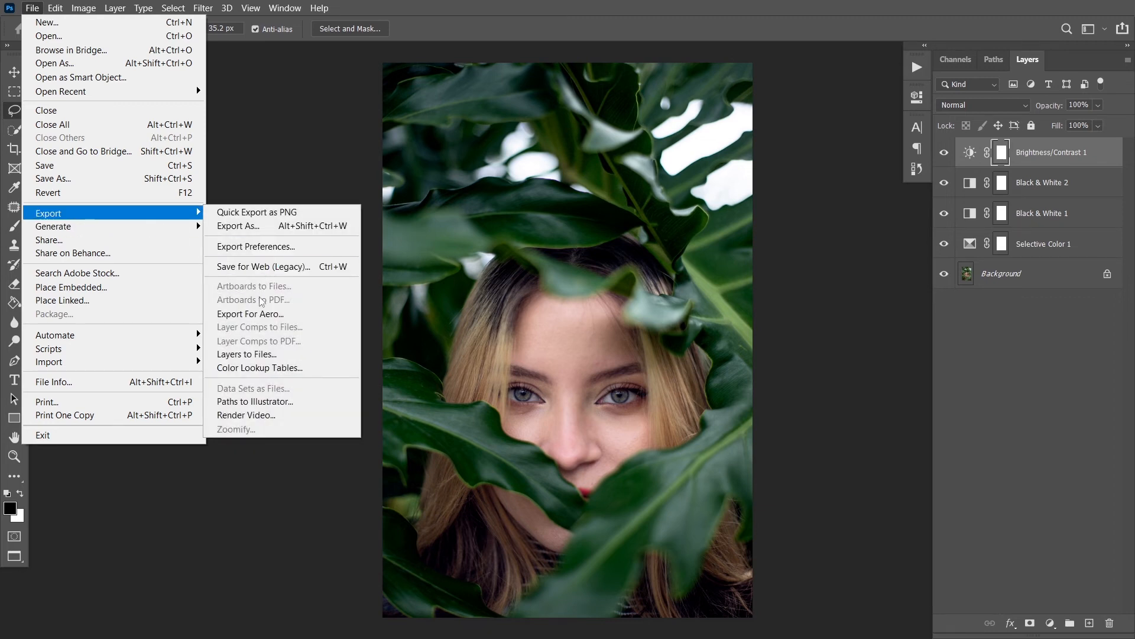
left_click(265, 367)
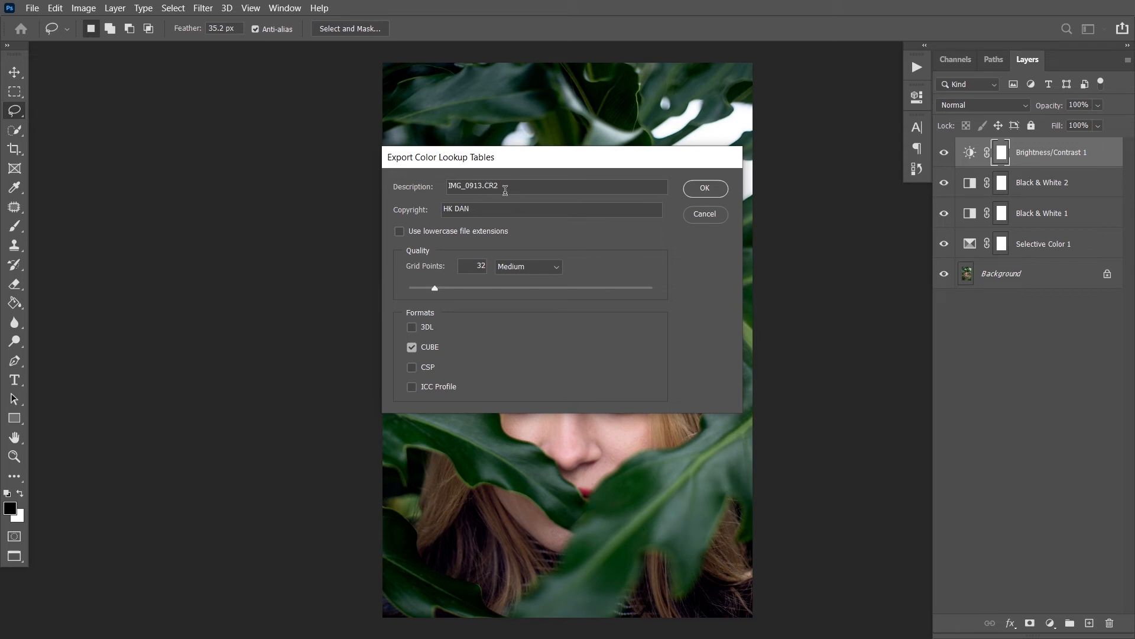
left_click_drag(515, 188, 405, 191)
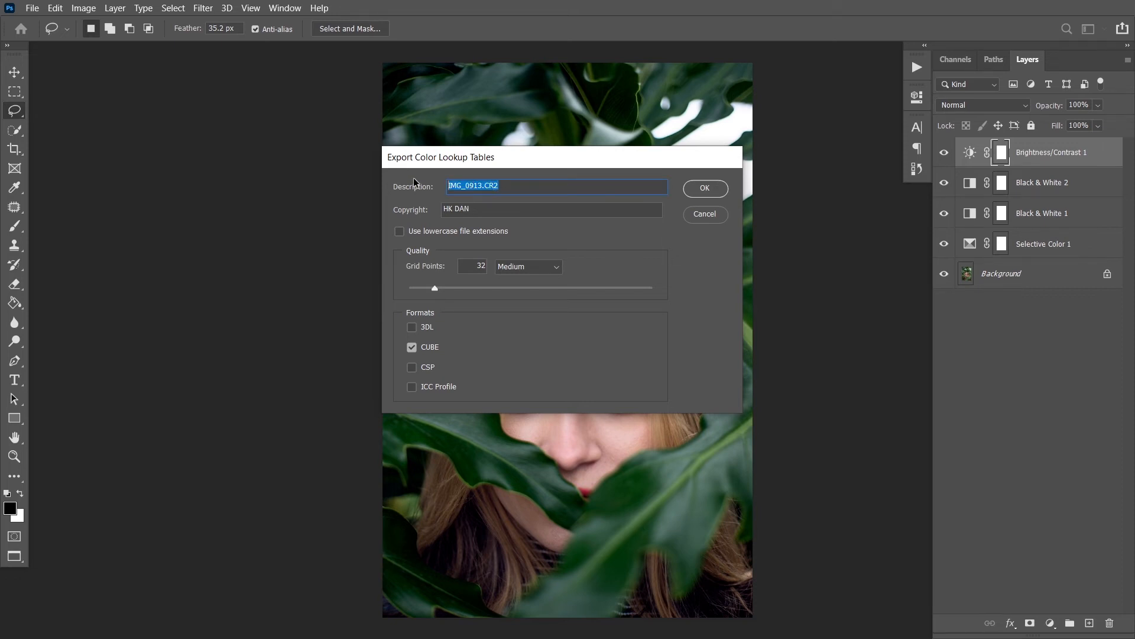
type("green target")
left_click(524, 267)
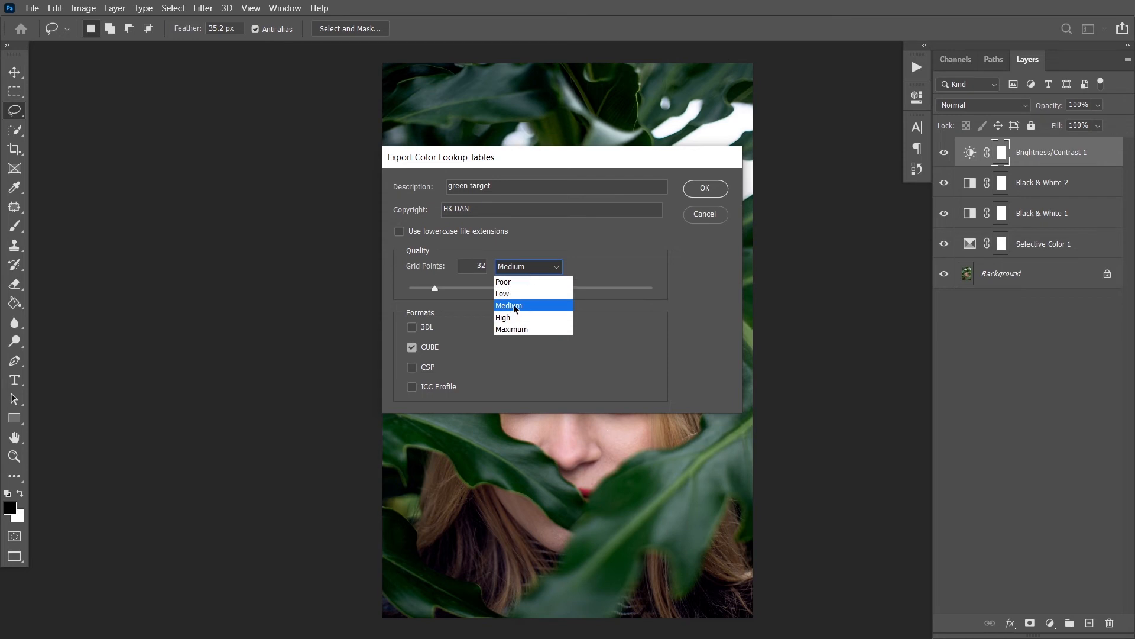
left_click(515, 269)
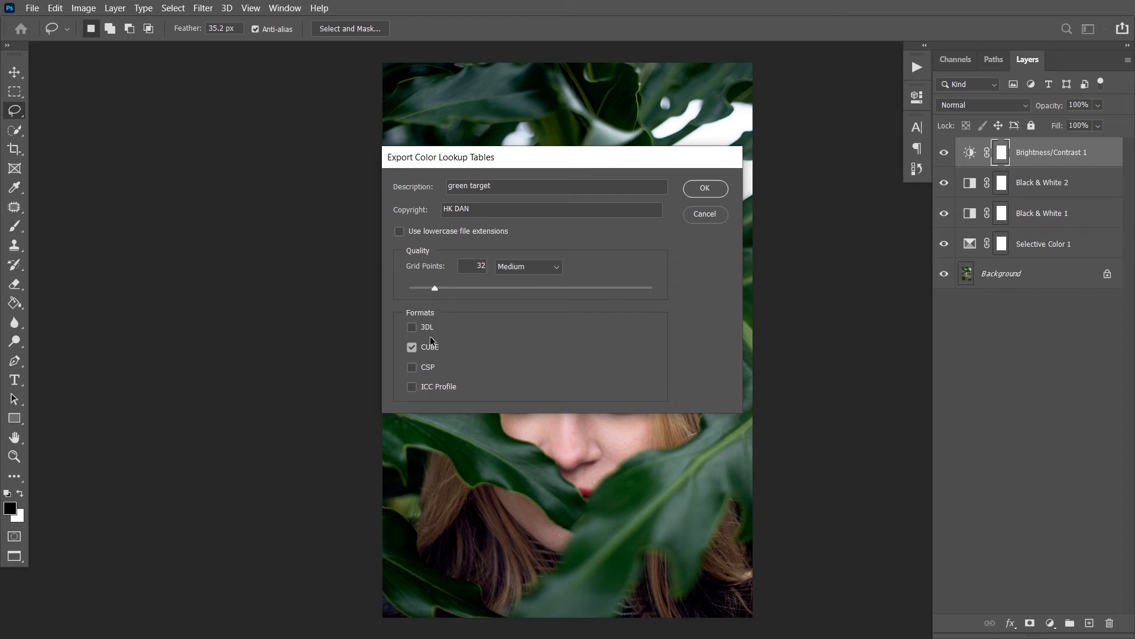
left_click(705, 188)
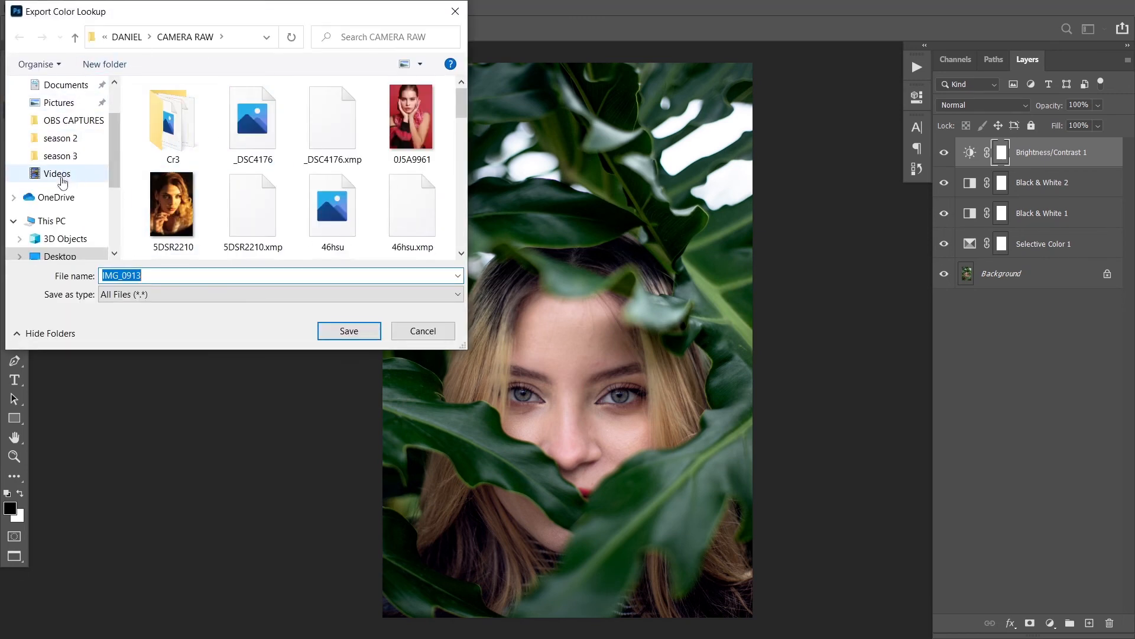
Create a folder named LUTS on the Desktop and save the exported lookup table in it as IMG_0913
scroll(59, 118, "up", 2)
left_click(65, 115)
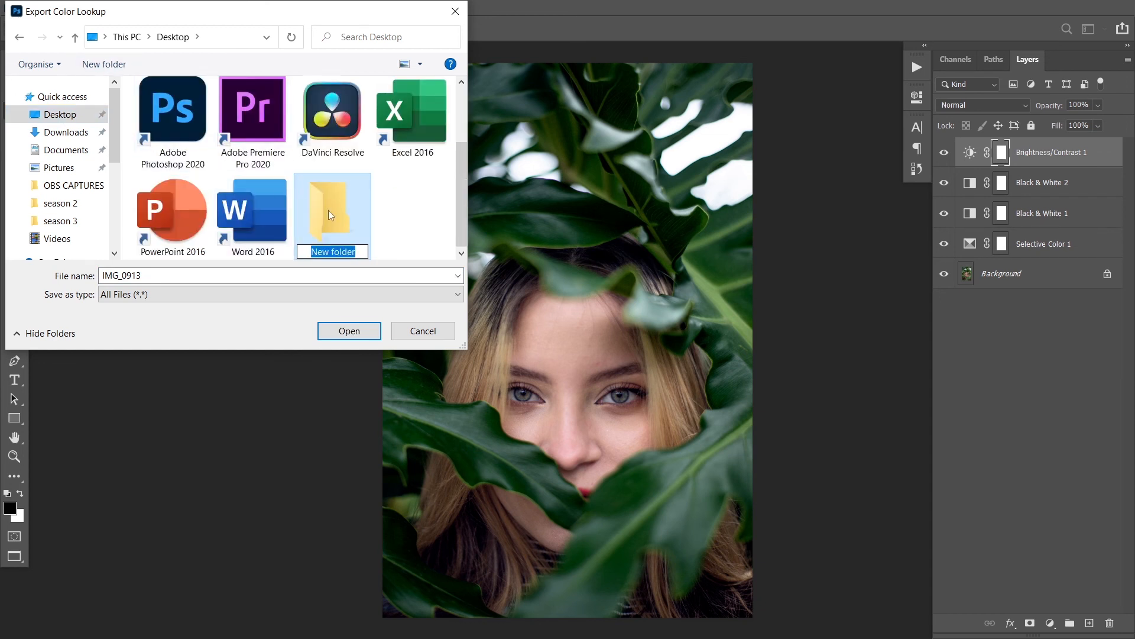
type("LUTS")
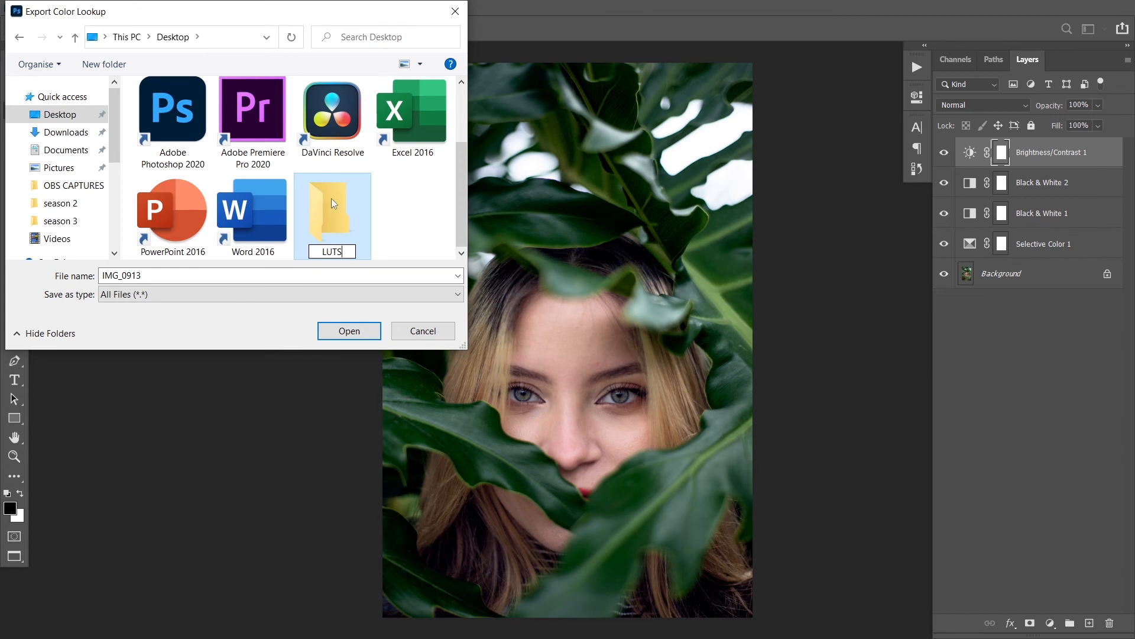
double_click(331, 198)
left_click(349, 330)
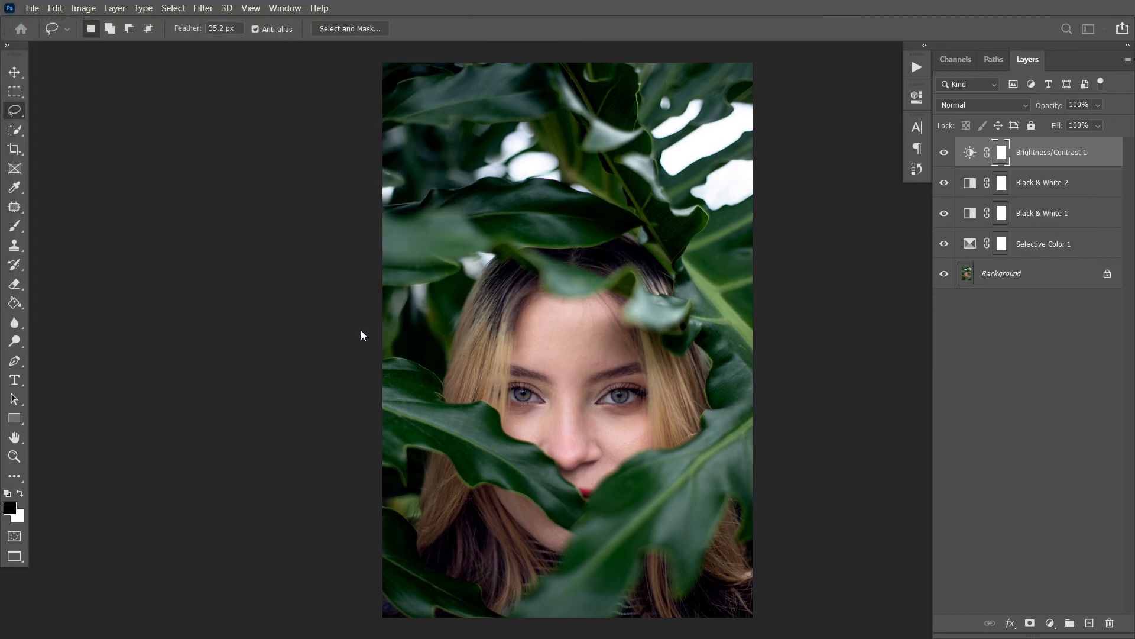
Delete all four adjustment layers, from Brightness/Contrast 1 down to Selective Color 1, leaving only the Background
left_click(1022, 252, "shift")
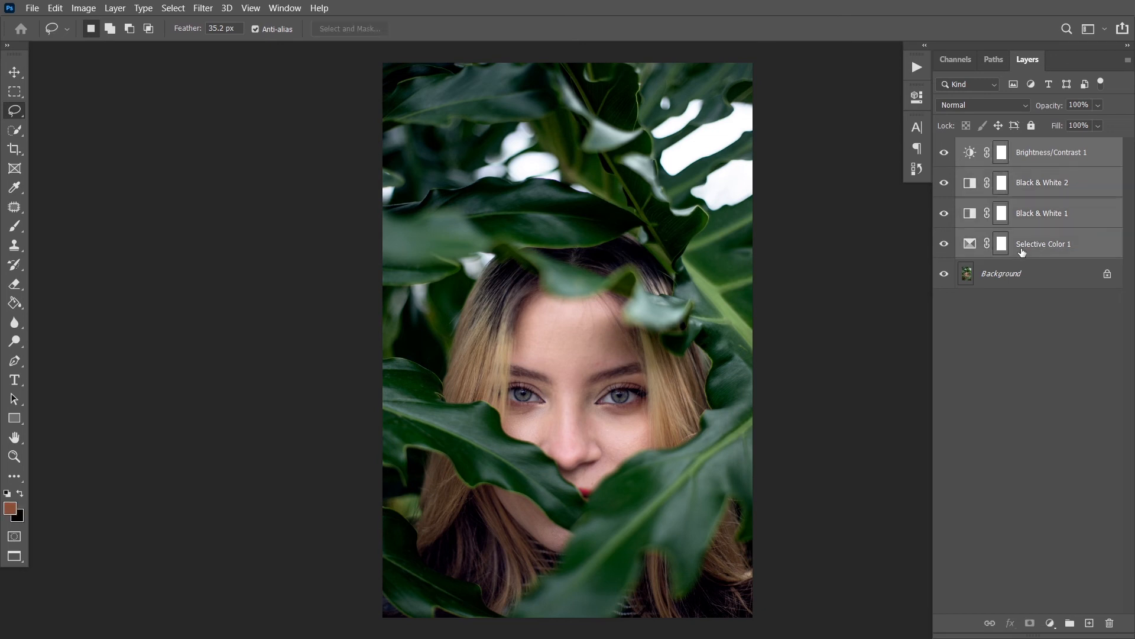
key("Delete")
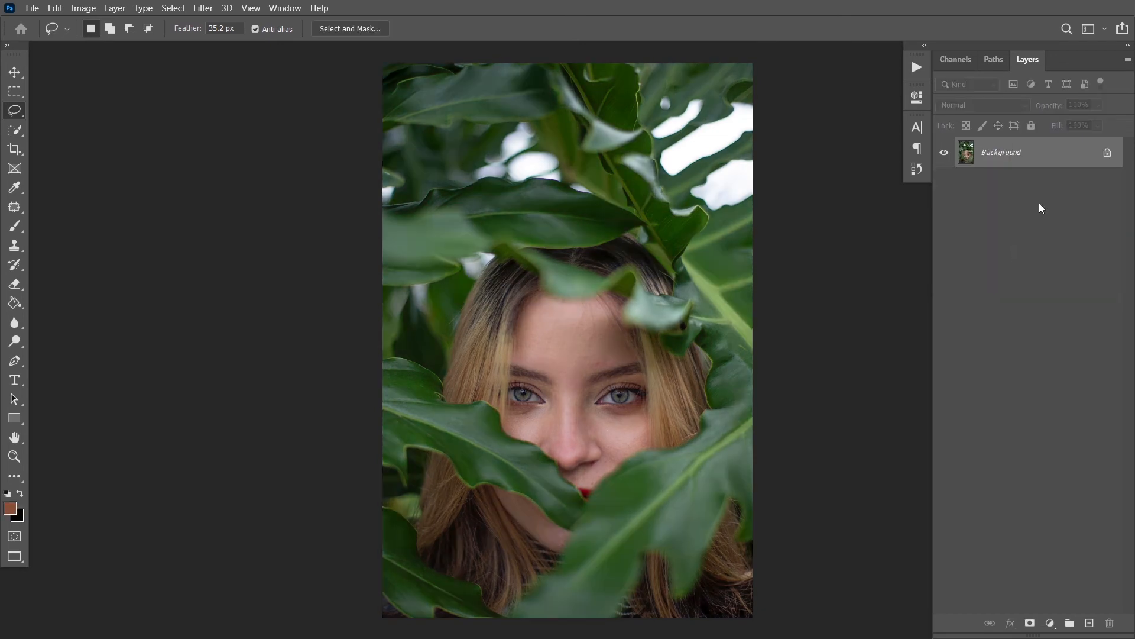
left_click(114, 8)
mouse_move(143, 7)
mouse_move(285, 8)
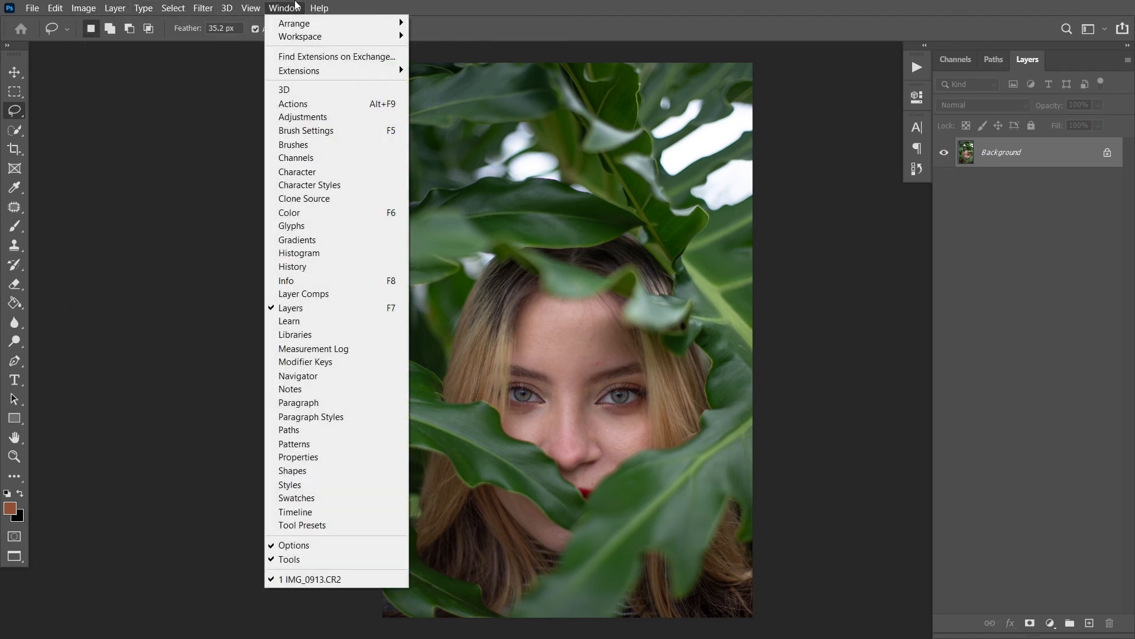
left_click(849, 3)
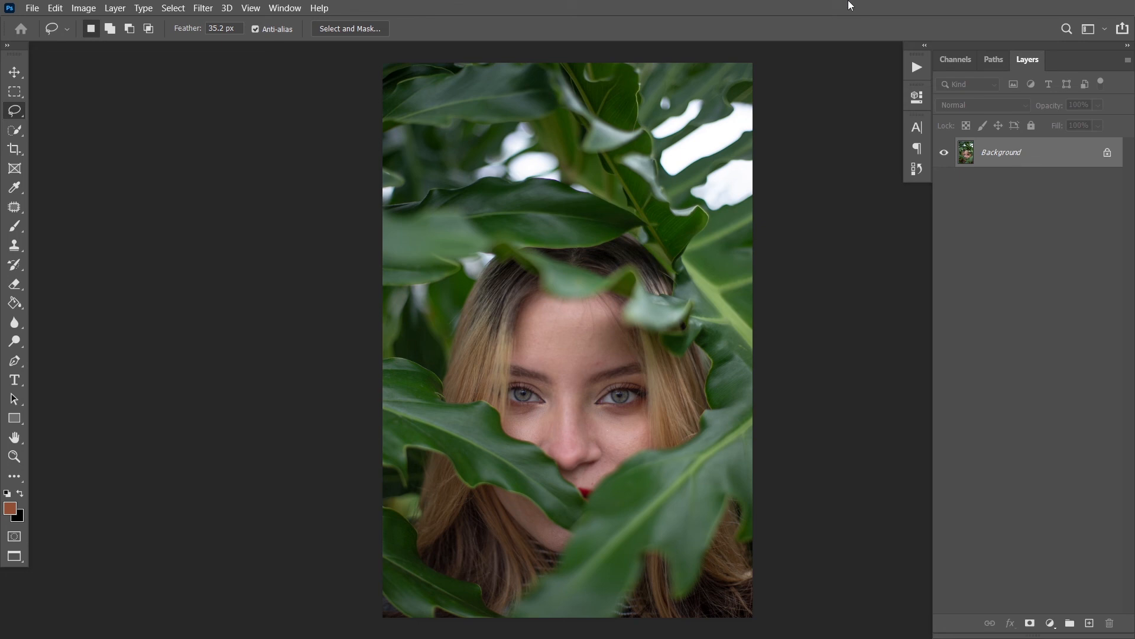
Add a Color Lookup adjustment layer and load IMG_0913.CUBE from the Desktop's LUTS folder as its 3D LUT
left_click(1051, 624)
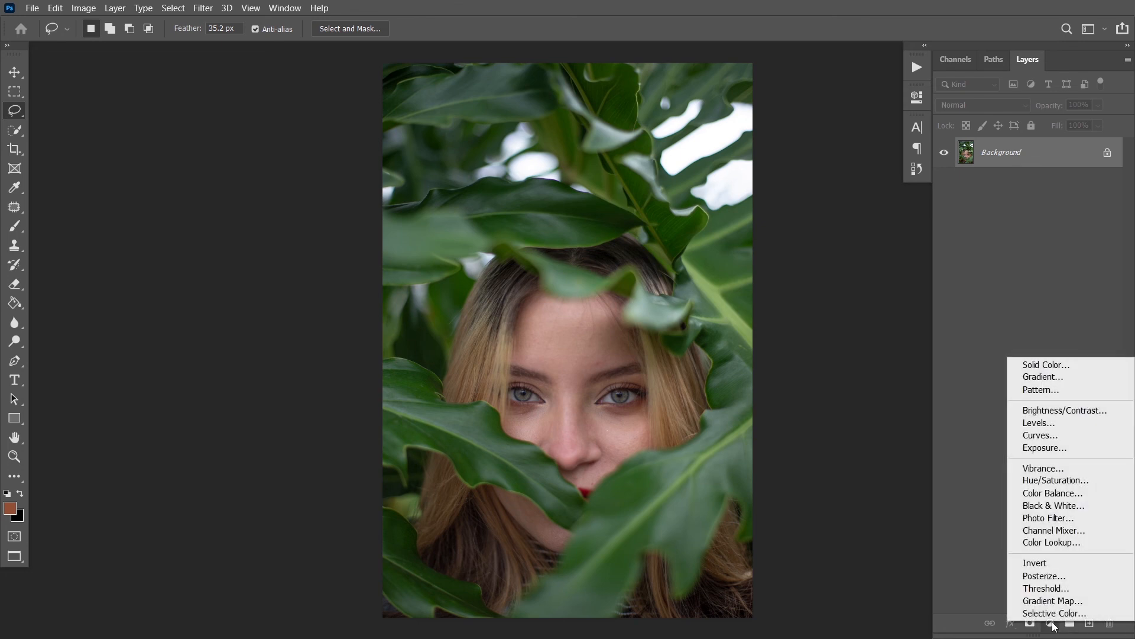
left_click(1045, 543)
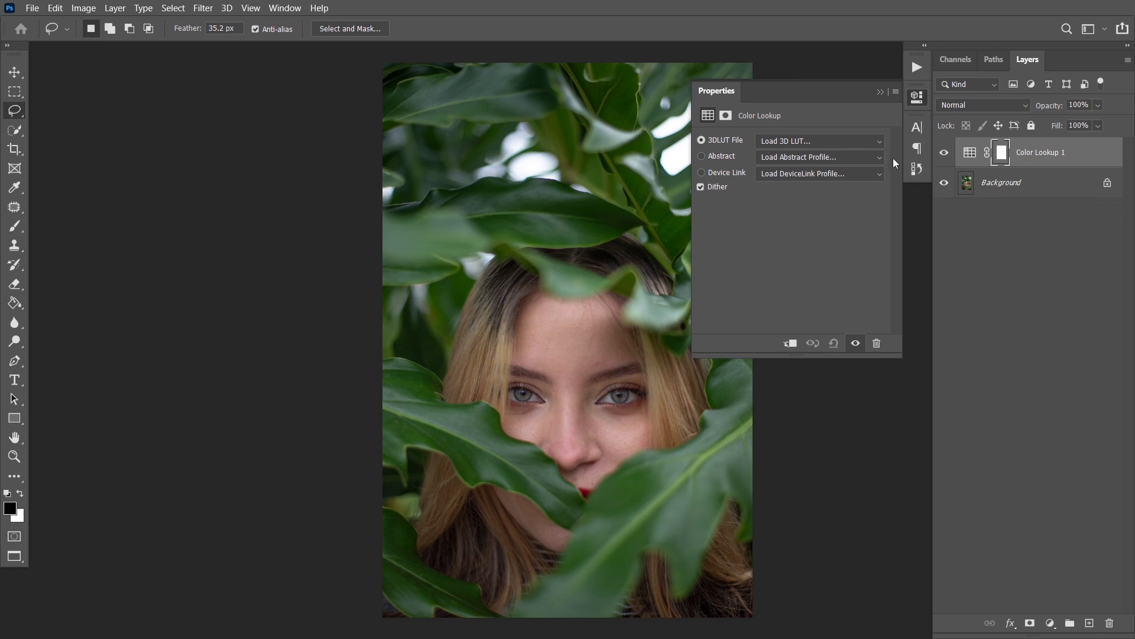
left_click(817, 142)
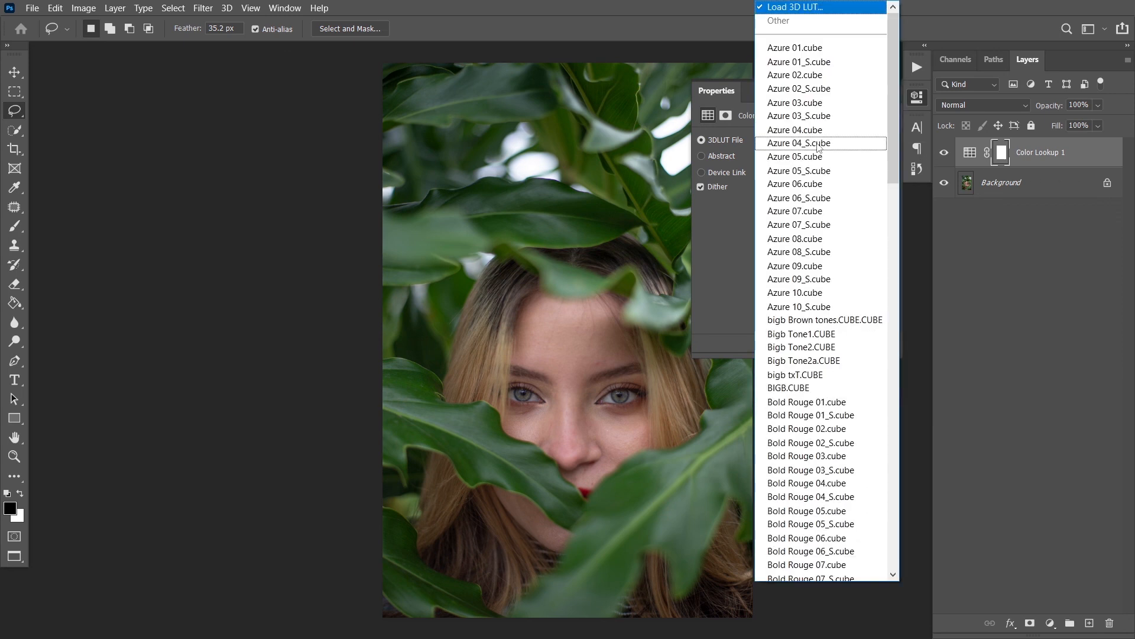
left_click(816, 11)
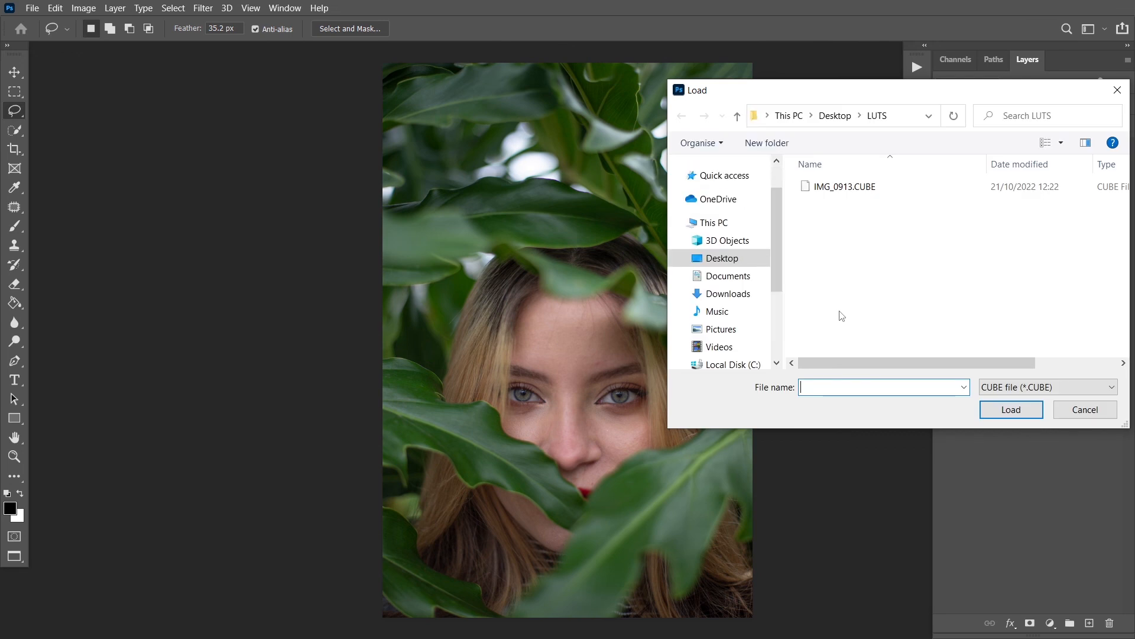
left_click(834, 116)
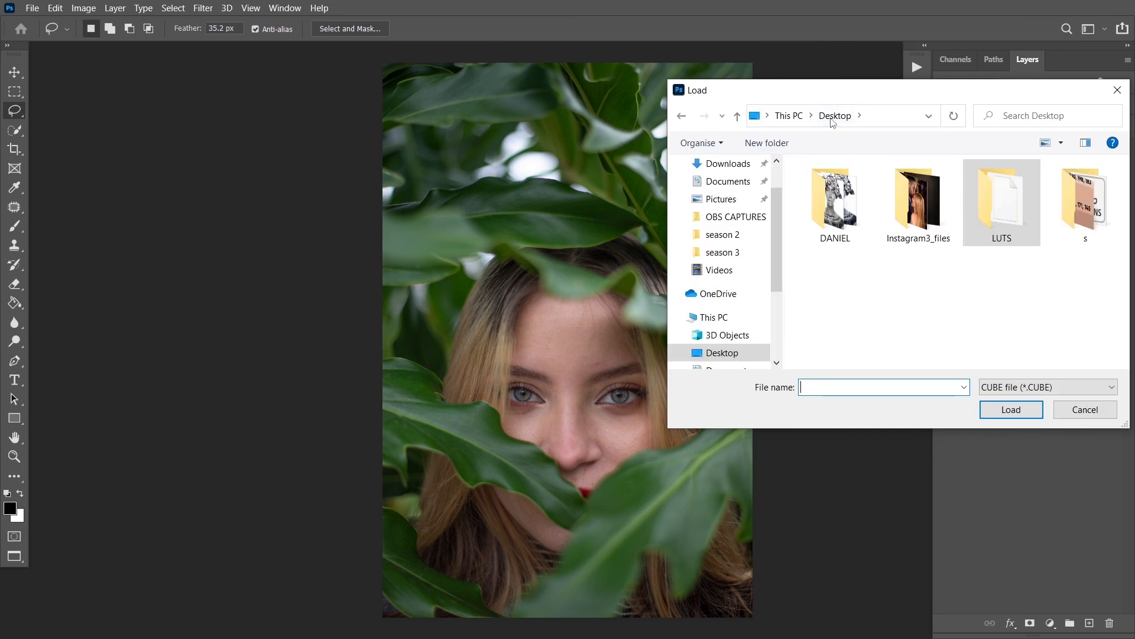
double_click(1007, 214)
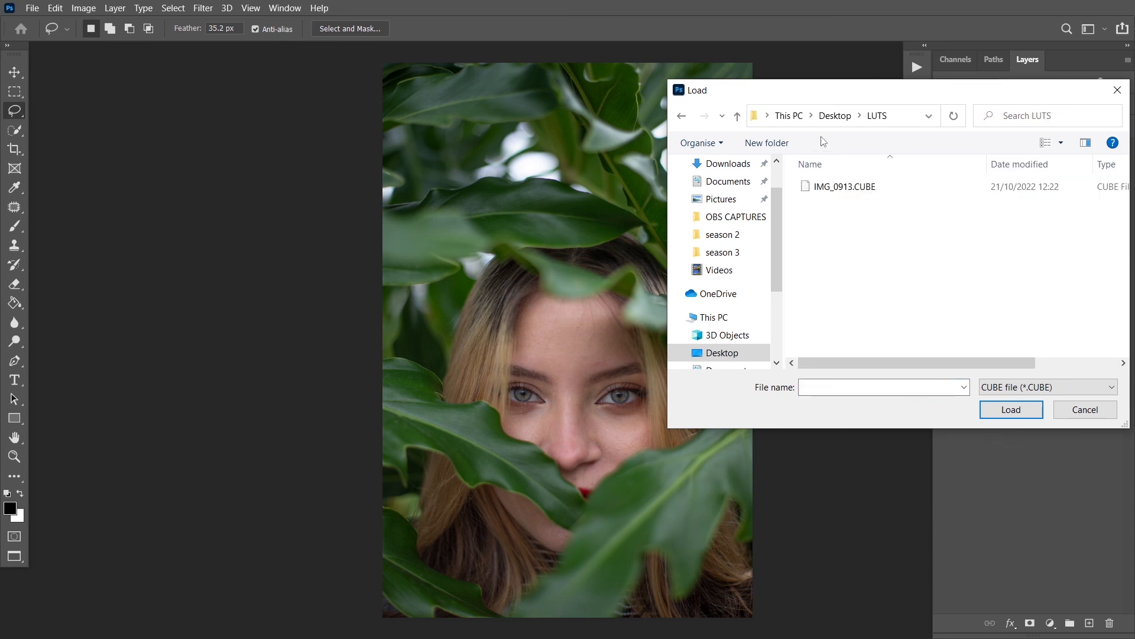
left_click(828, 188)
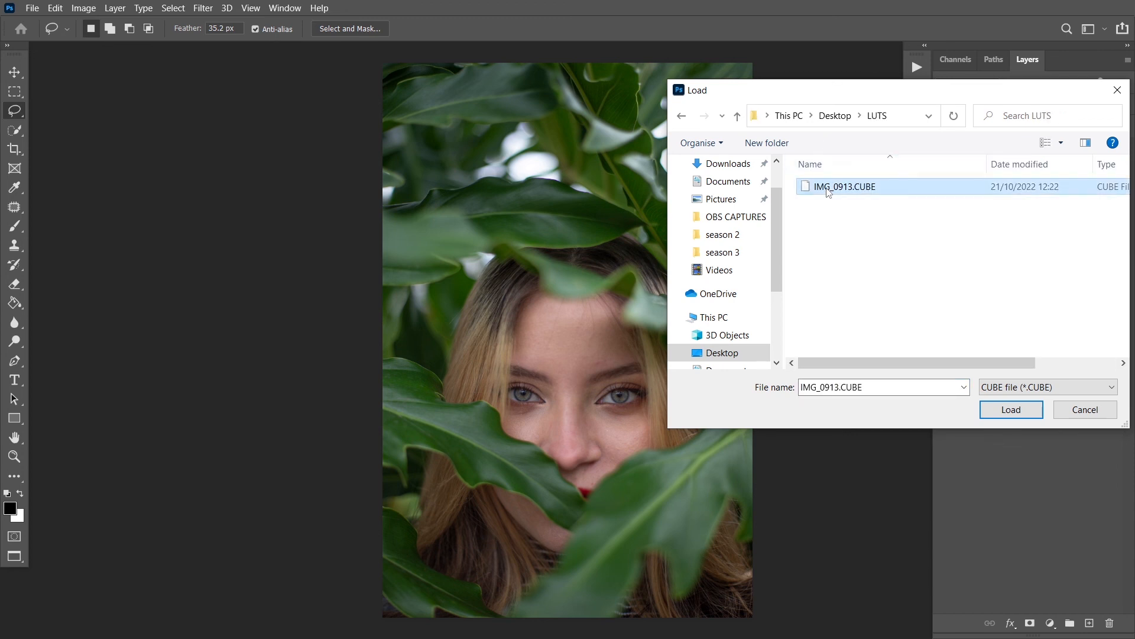
left_click(1012, 411)
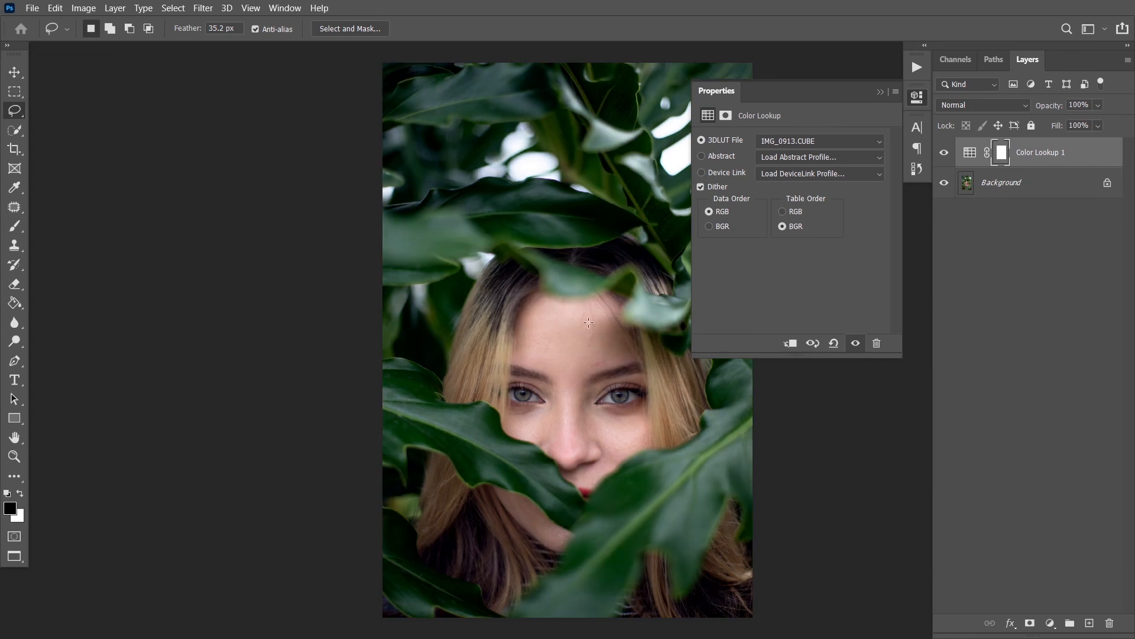
Compare the portrait with and without the Color Lookup layer, leaving the layer switched on
left_click(880, 93)
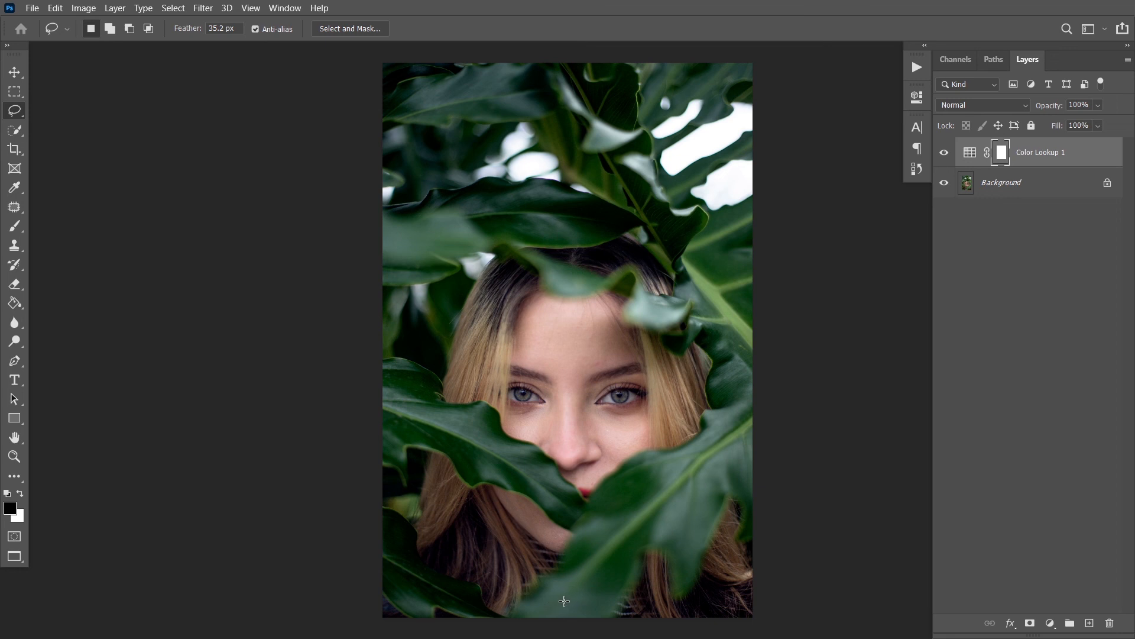
left_click(941, 157)
left_click(943, 153)
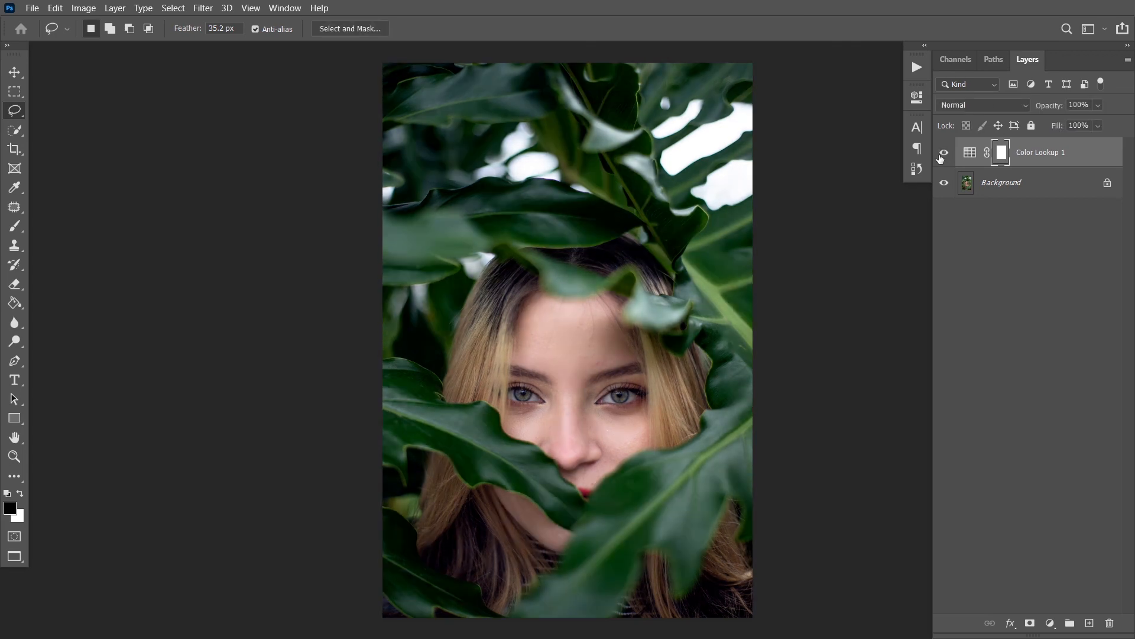